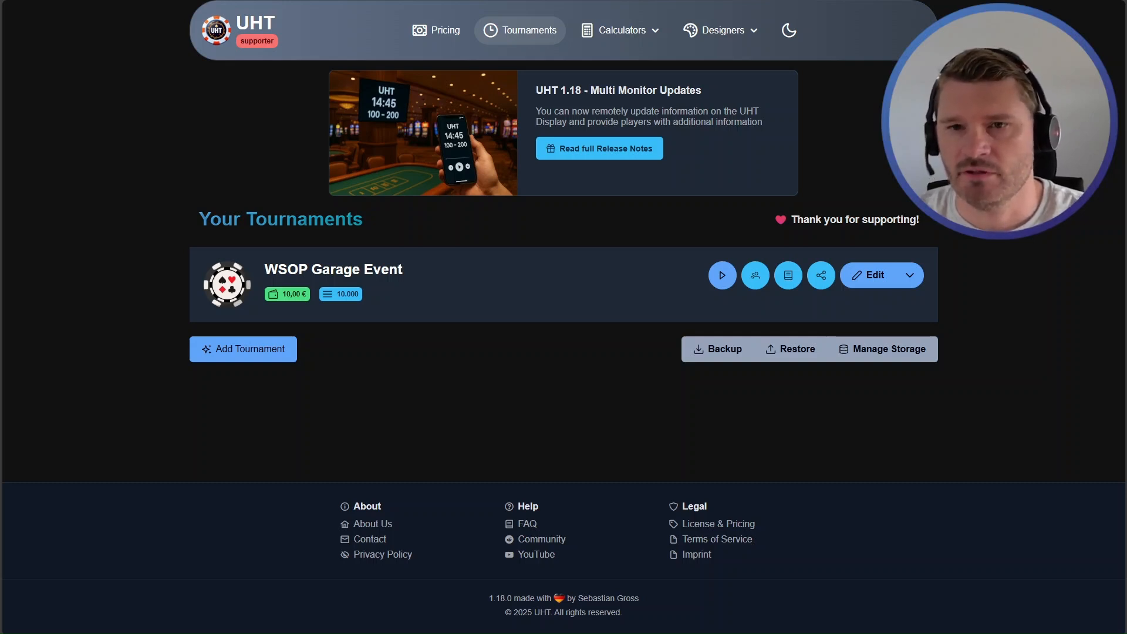
Step: Open the WSOP Garage Event tournament timer and start its clock
click(722, 275)
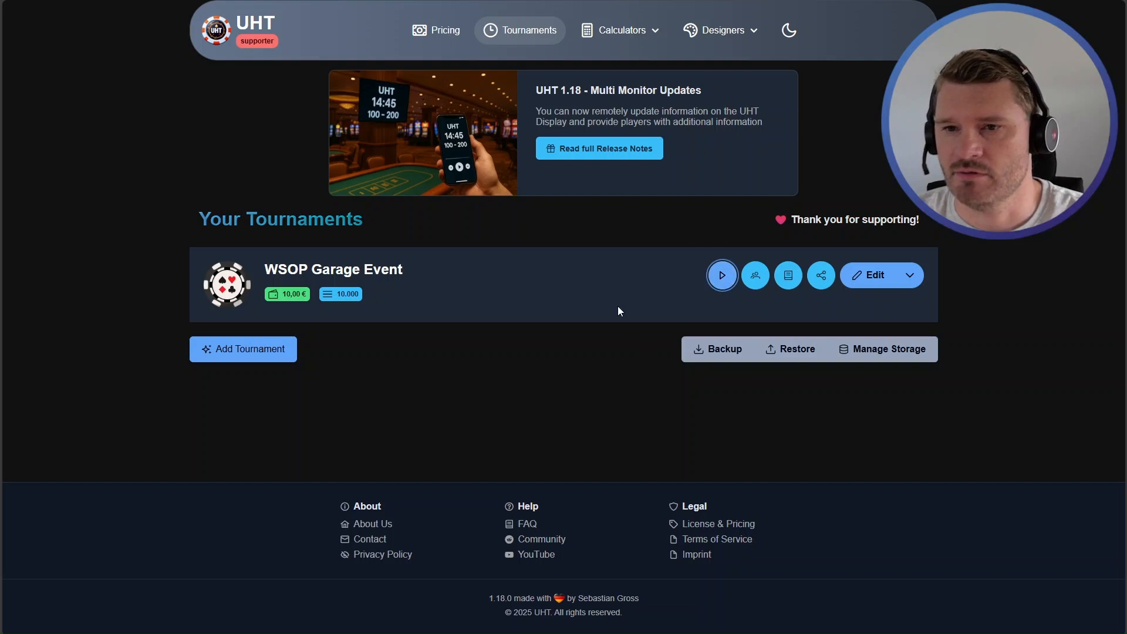
click(514, 591)
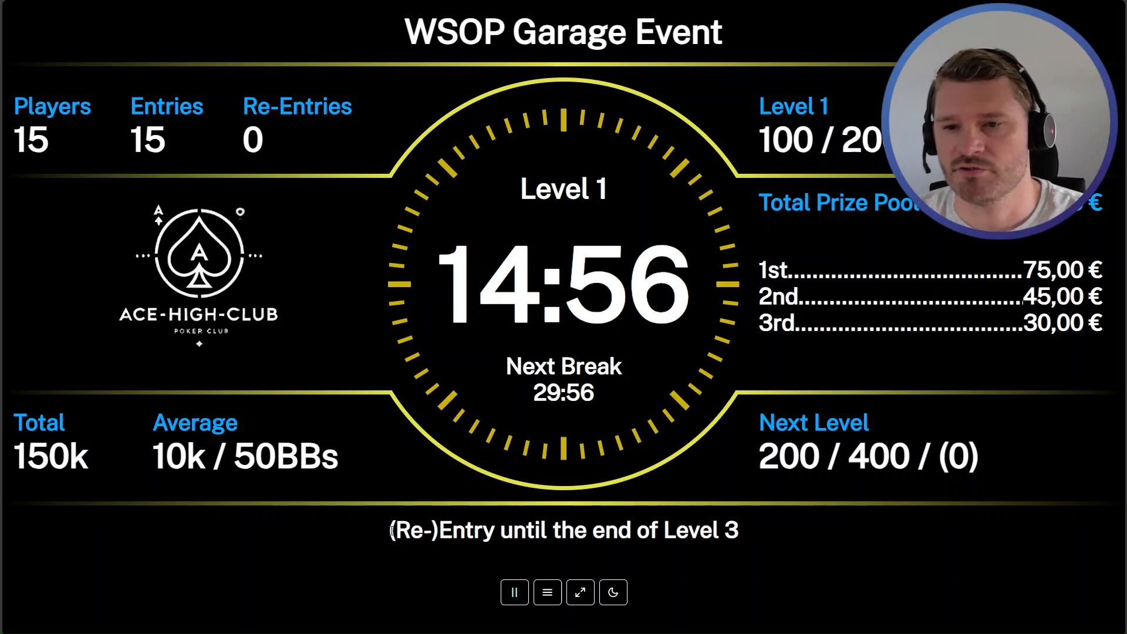
triple_click(644, 533)
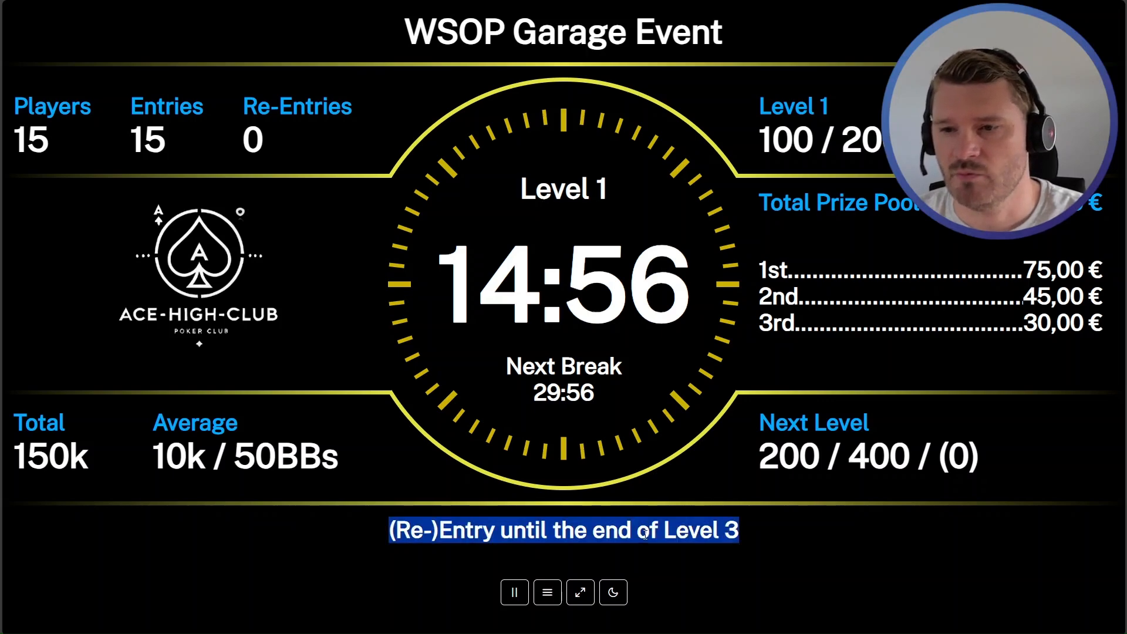
click(455, 533)
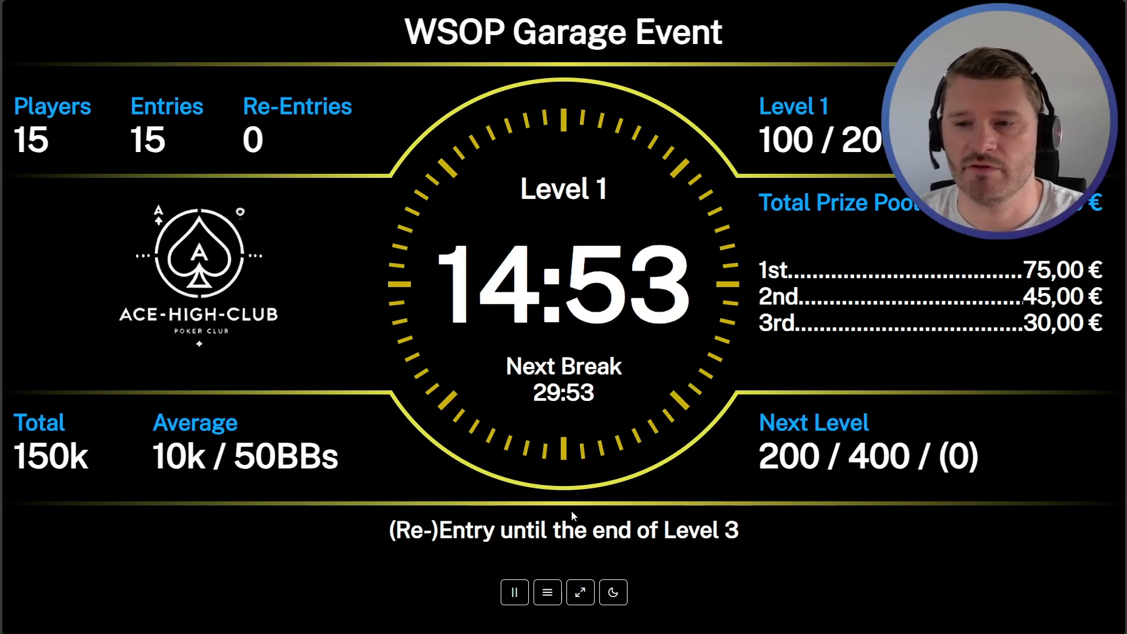
Step: Leave the tournament timer for the tournament overview and open the Display Designer
click(548, 591)
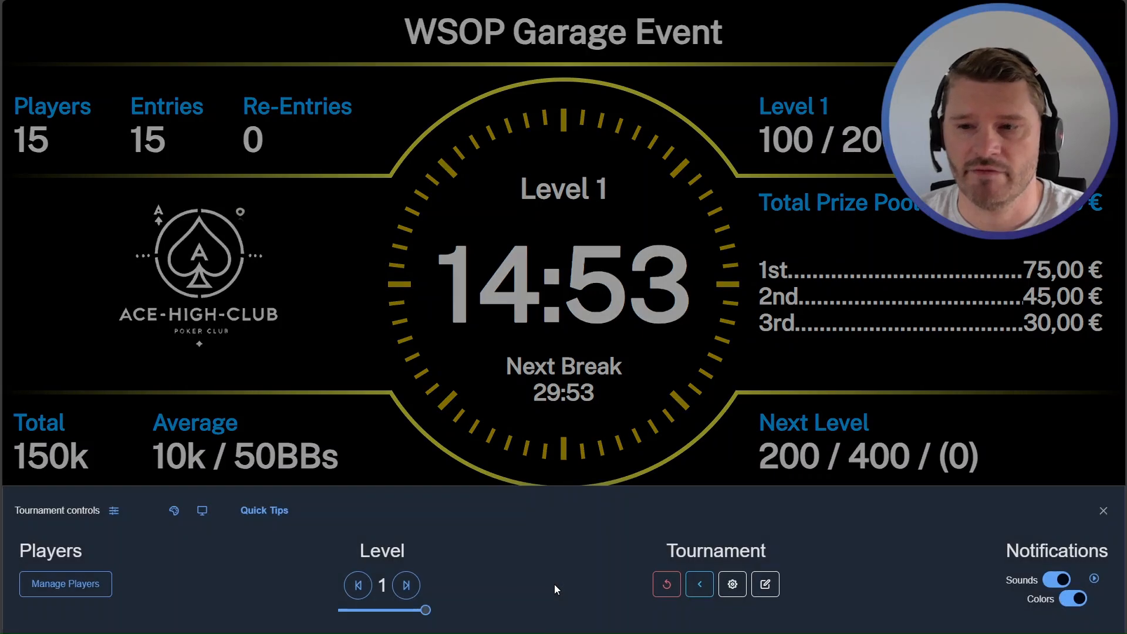
click(699, 584)
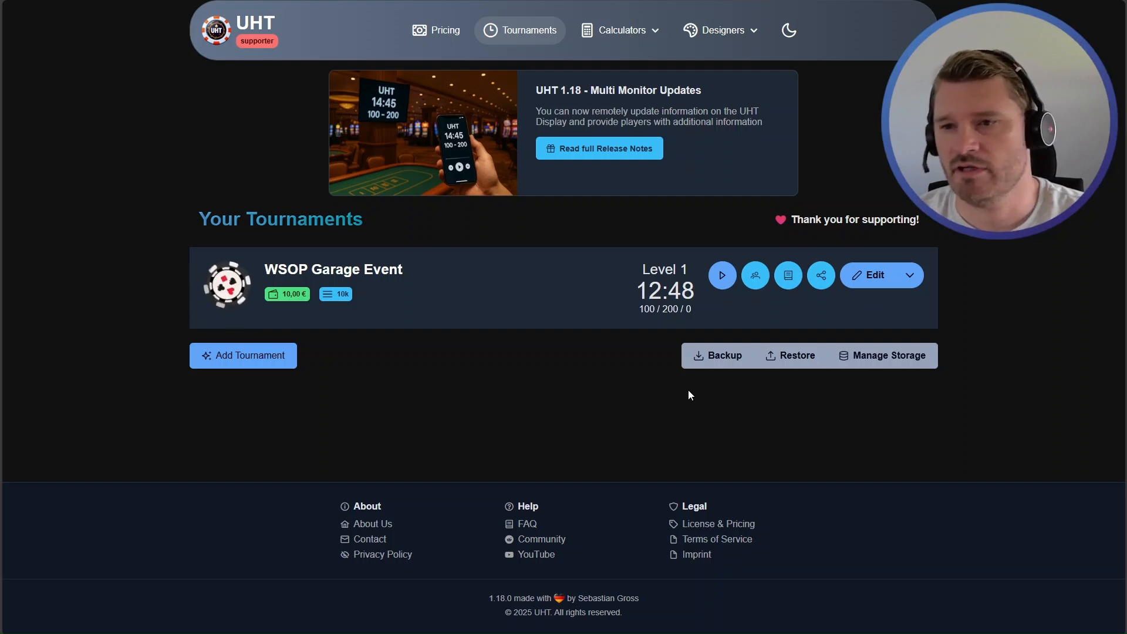
click(713, 33)
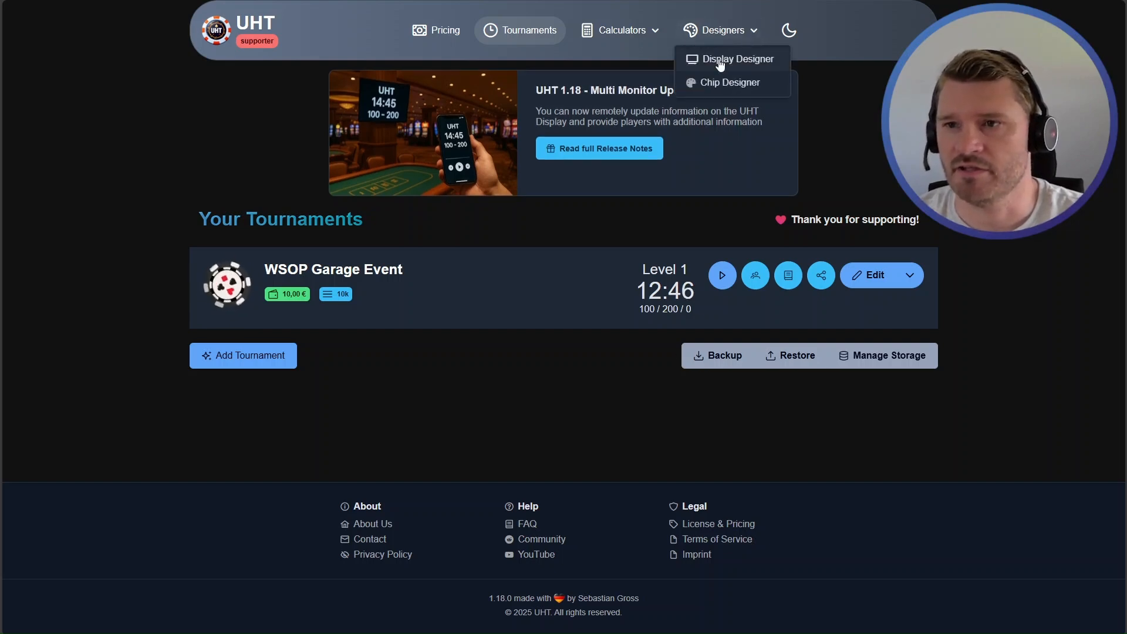
click(719, 61)
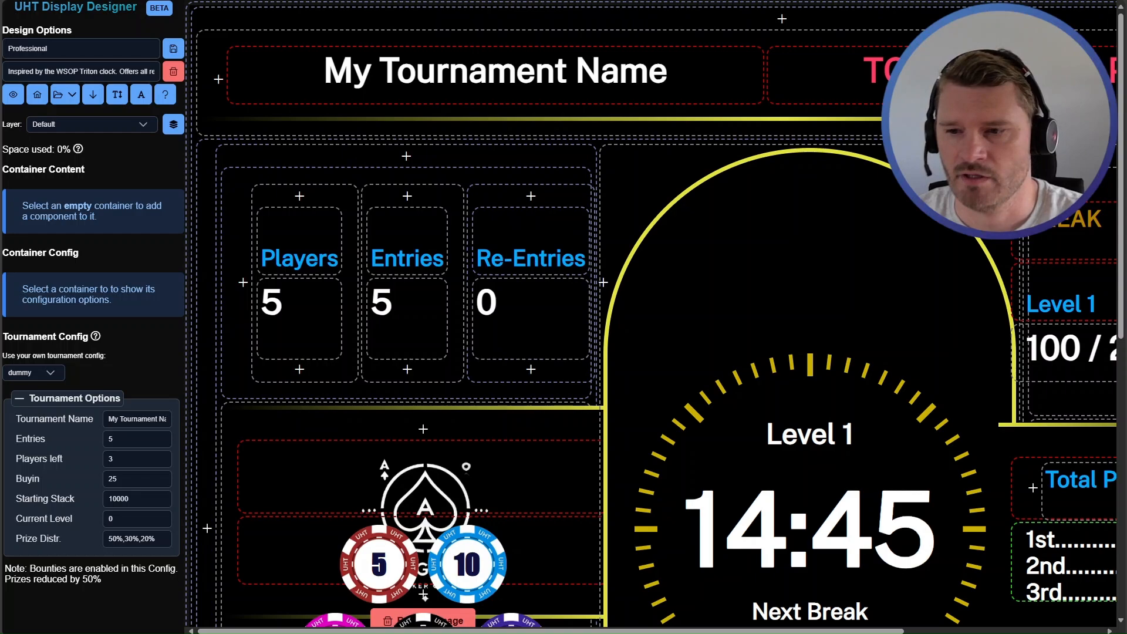
Step: Set the announcement ID of the "(Re-)Entry until the end of Level 3" text component to Bottom
scroll(555, 274, down, 9)
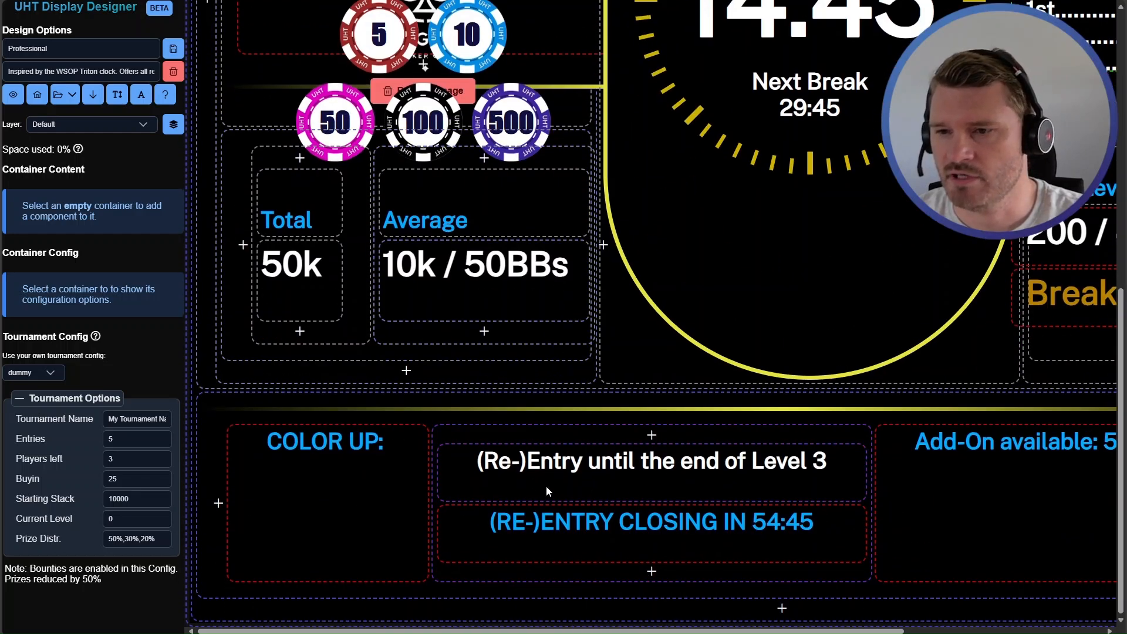
click(651, 486)
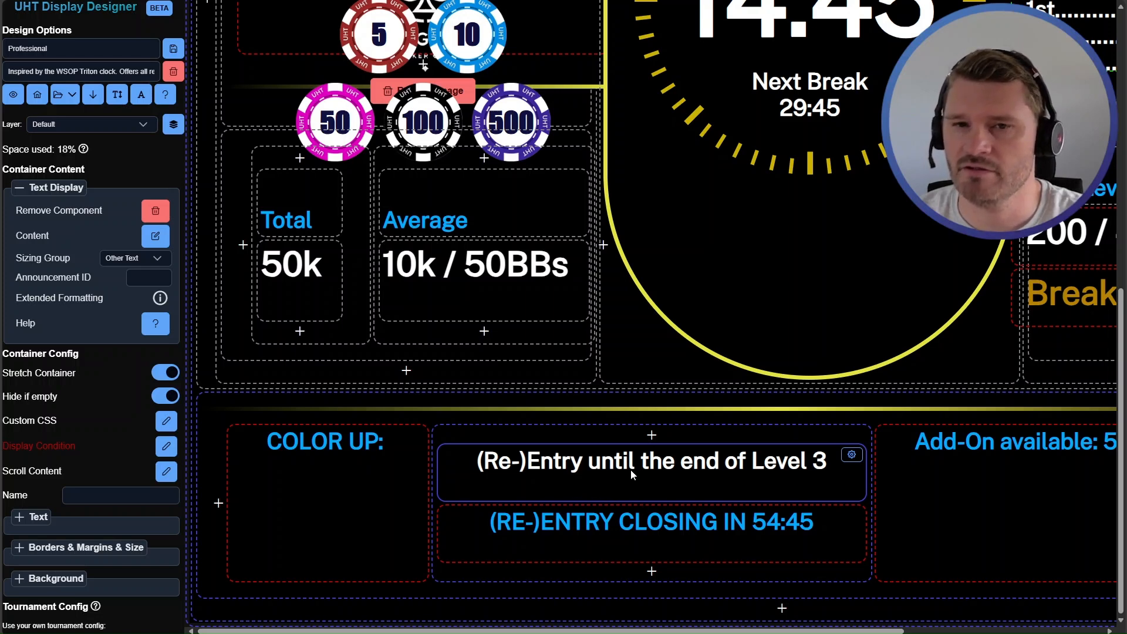
click(155, 277)
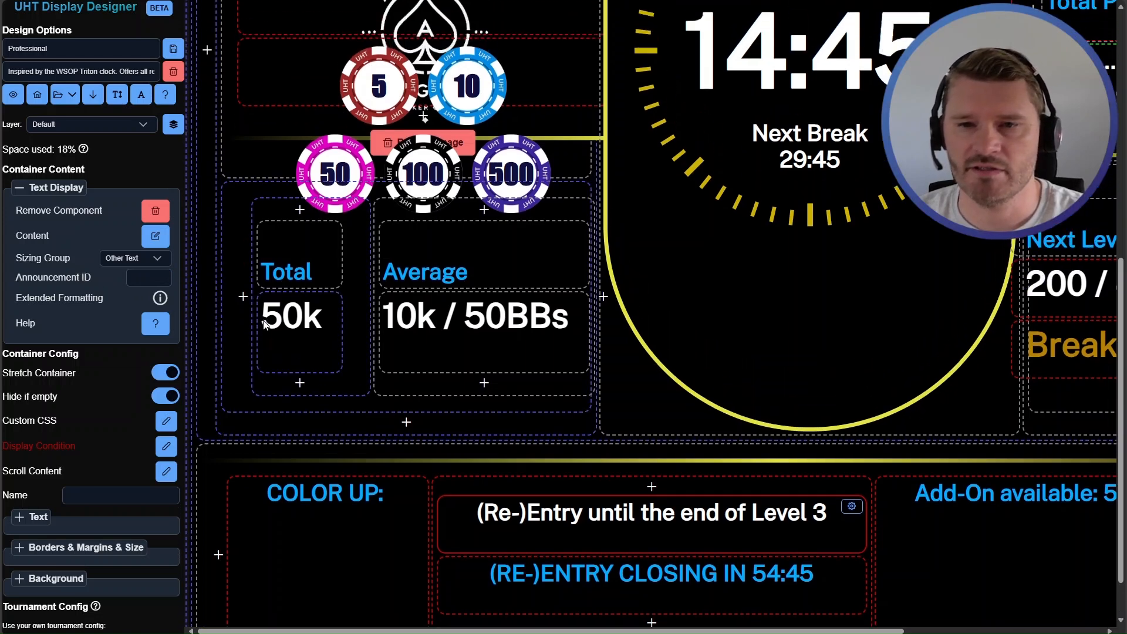
click(168, 282)
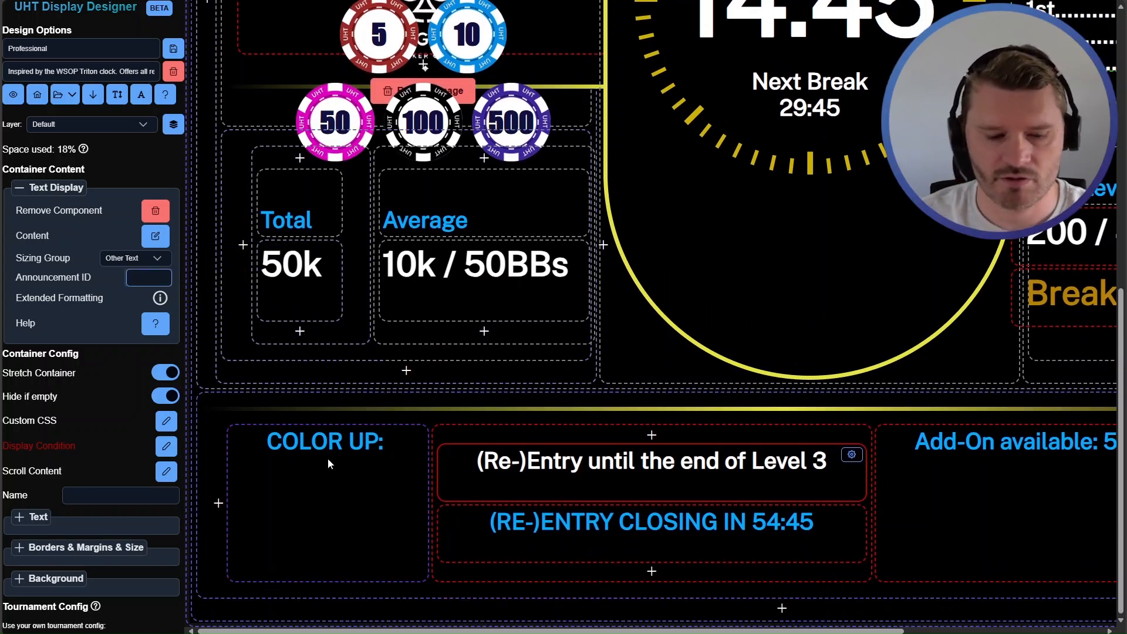
text(Bootom)
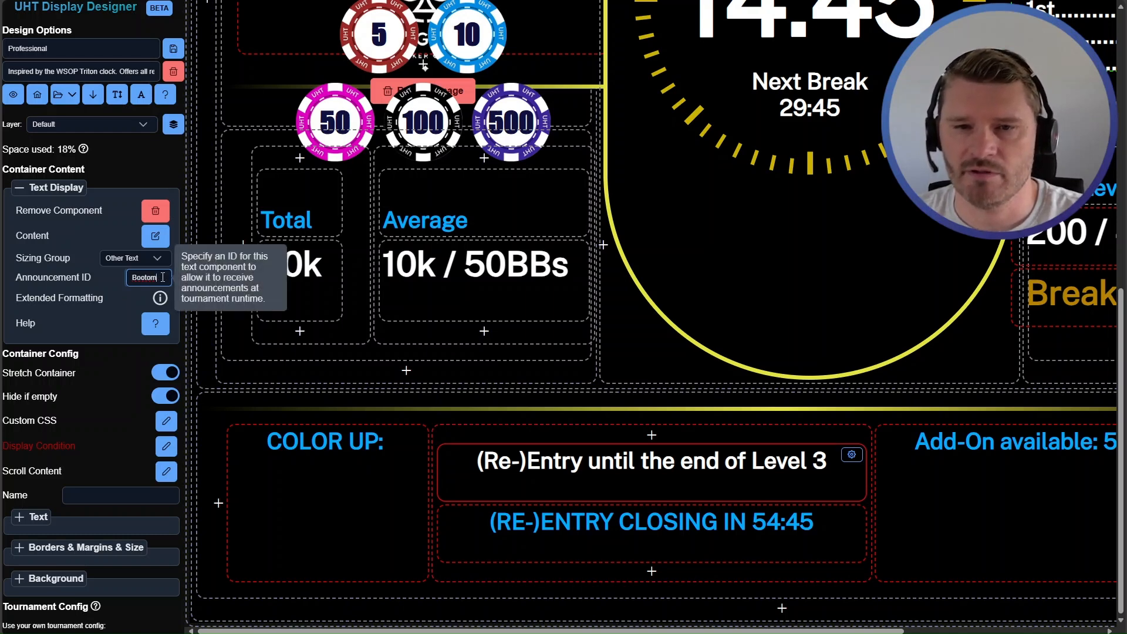
key(BackSpace)
key(BackSpace)
key(BackSpace)
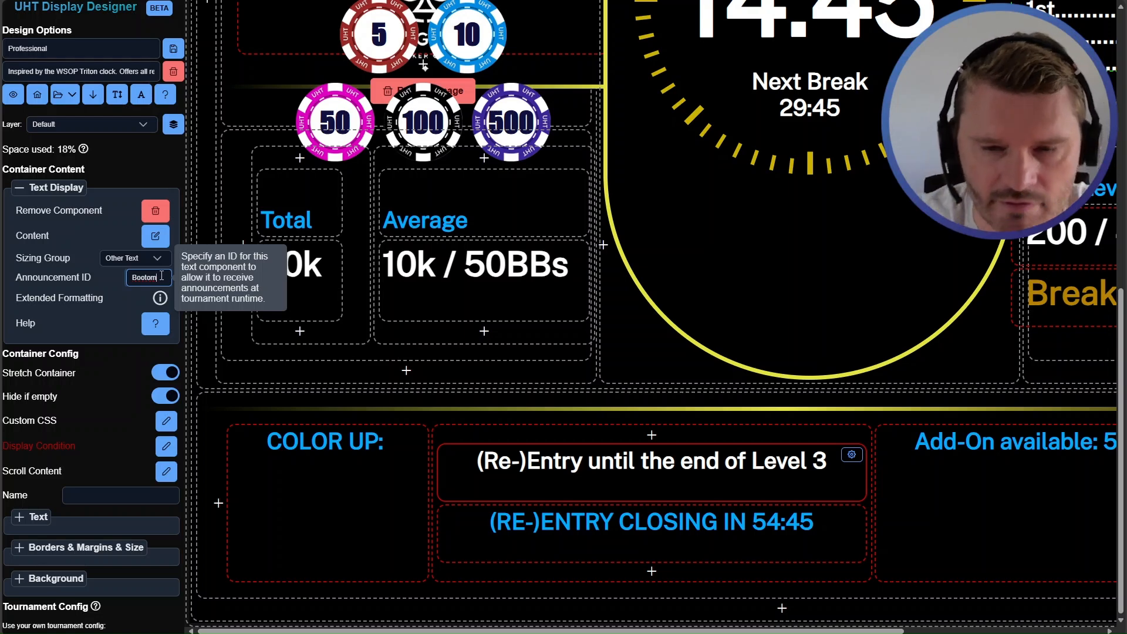
text(ttom)
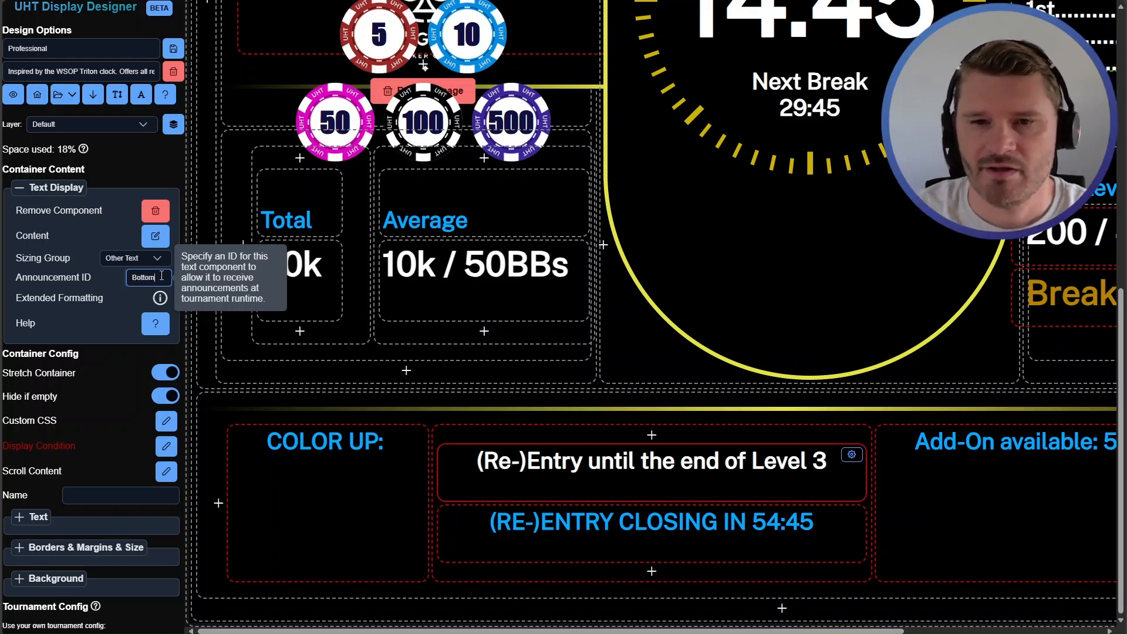
click(105, 284)
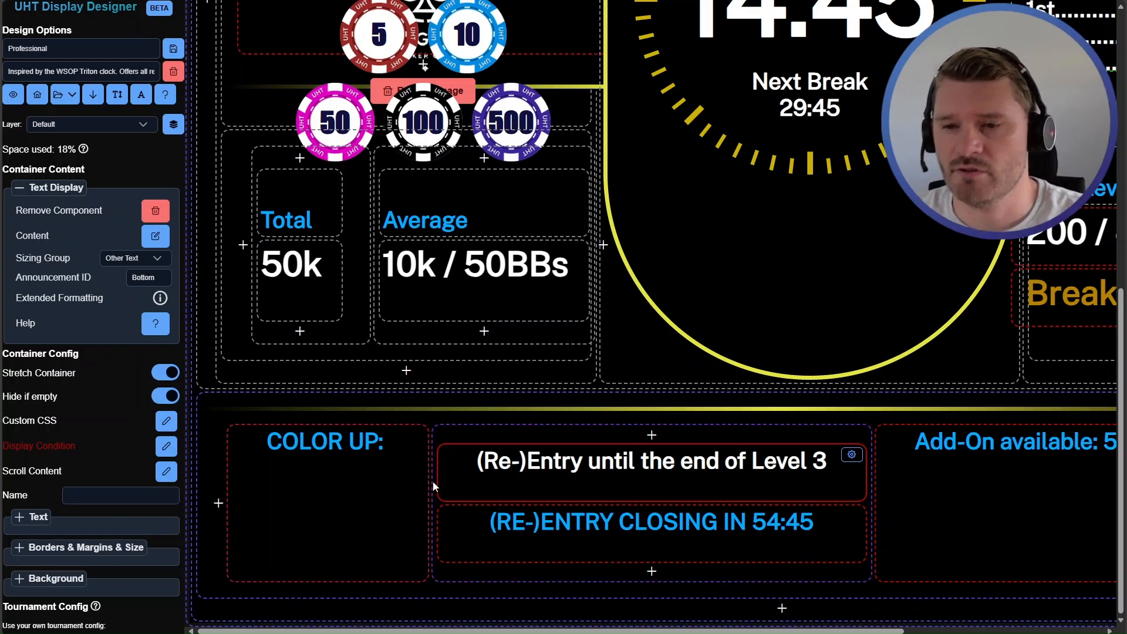
Step: Examine the tournament name, Entries and Level text components across the design as possible announcement locations
scroll(551, 478, up, 3)
scroll(546, 483, up, 6)
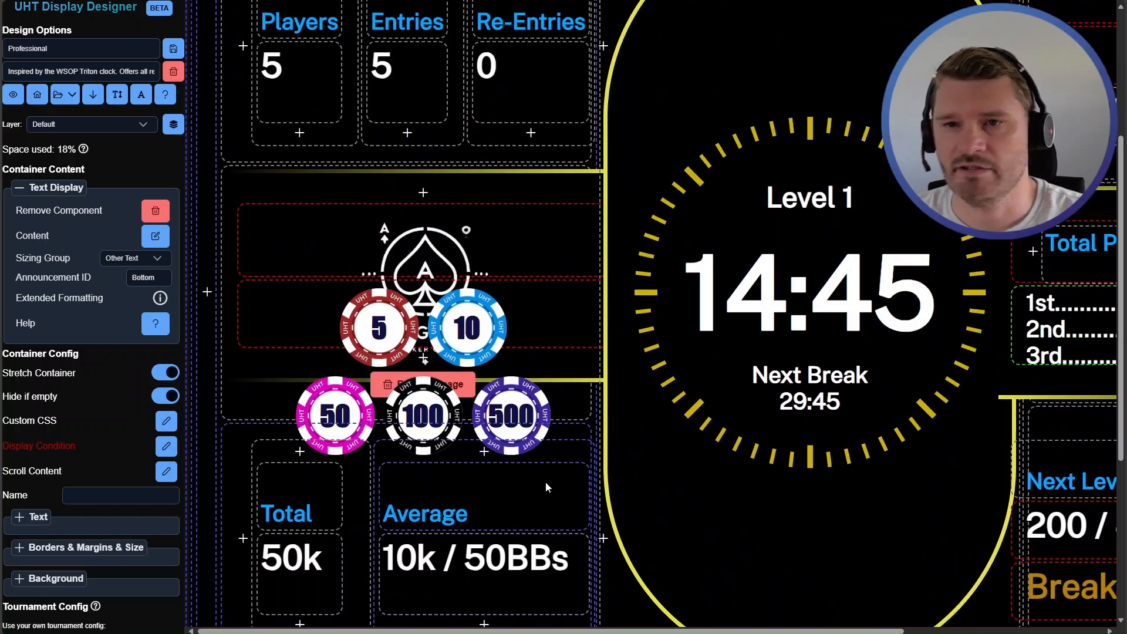
click(316, 86)
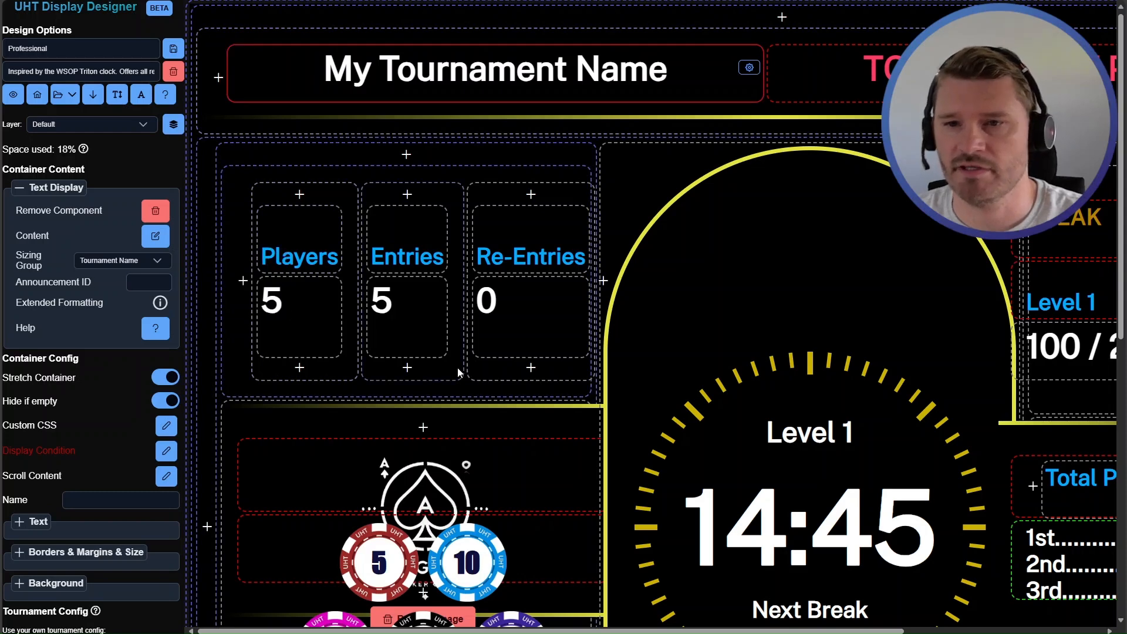
click(419, 336)
click(432, 235)
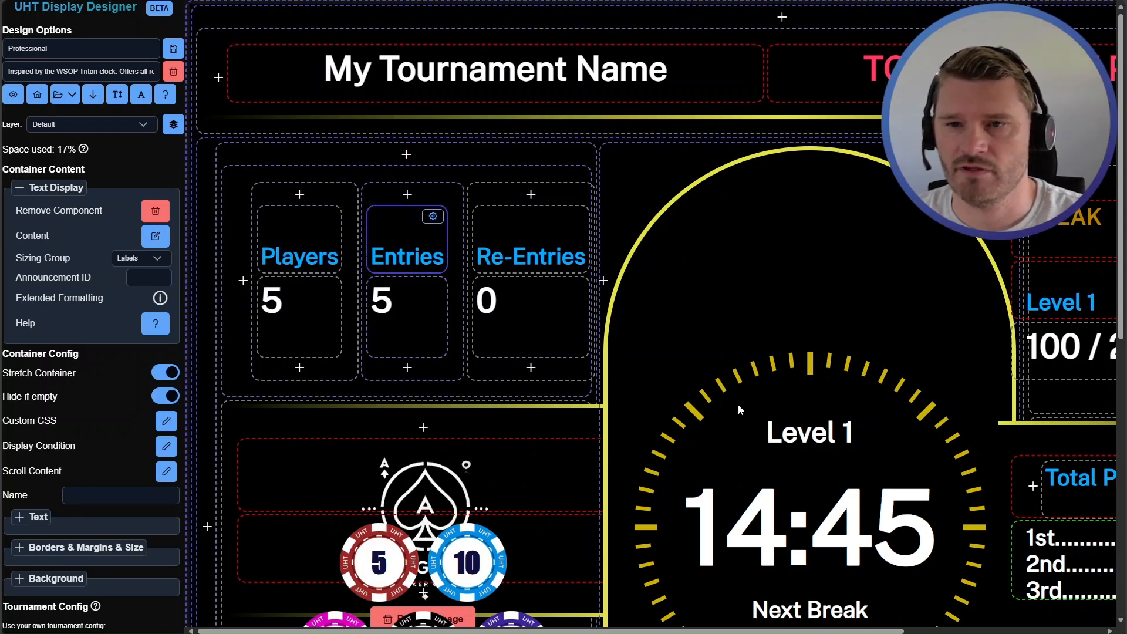
scroll(730, 439, right, 5)
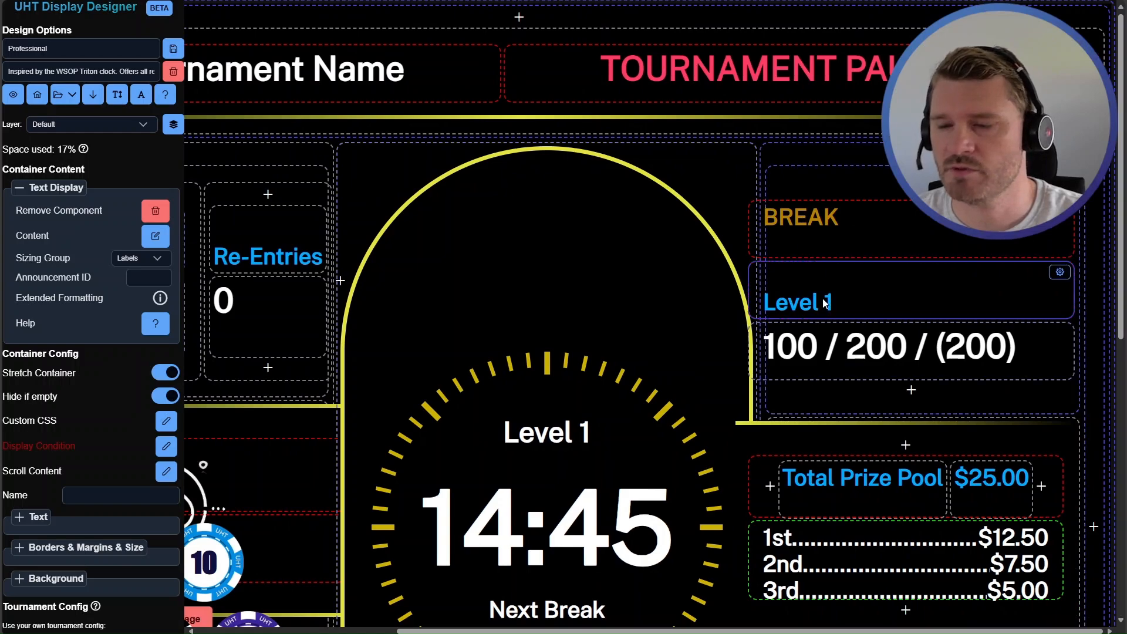
scroll(823, 298, down, 3)
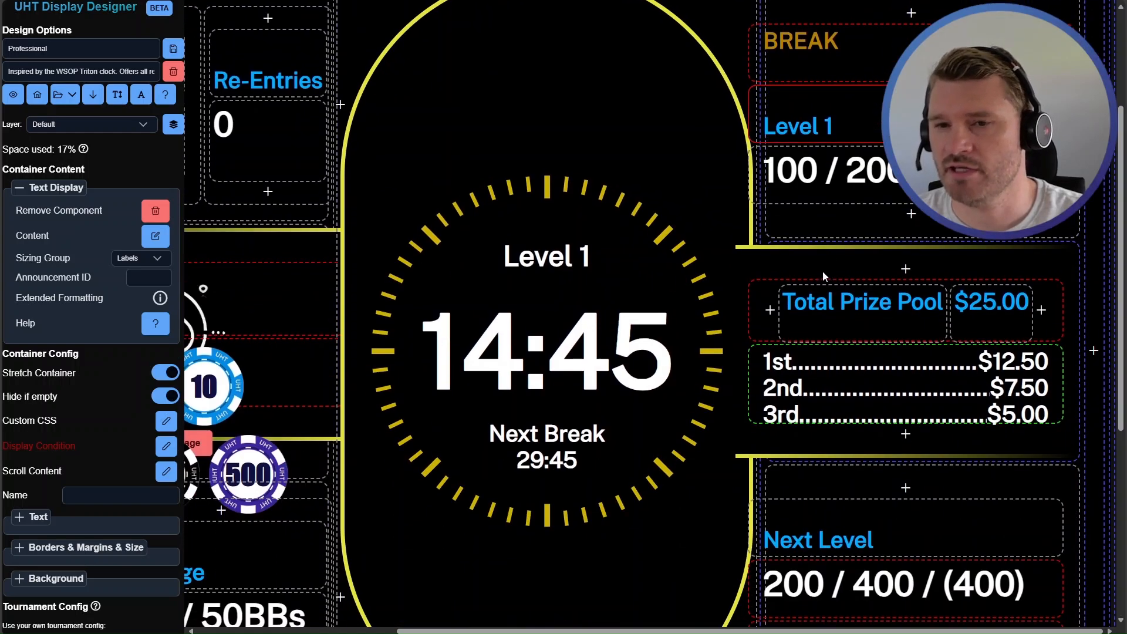
scroll(822, 270, down, 4)
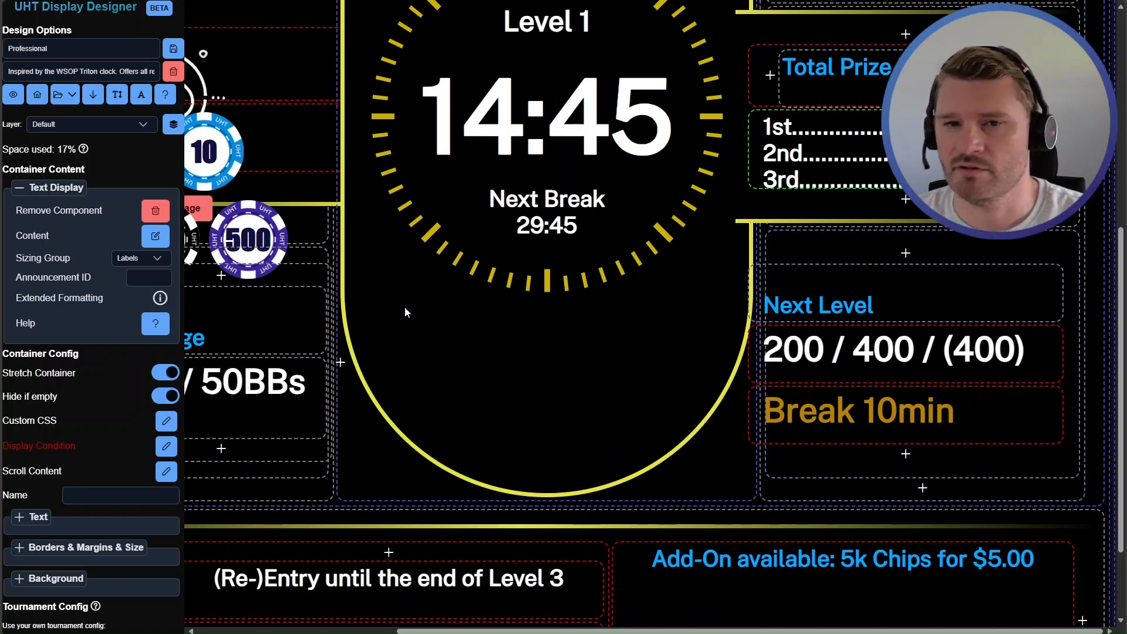
scroll(405, 321, left, 5)
scroll(443, 316, up, 7)
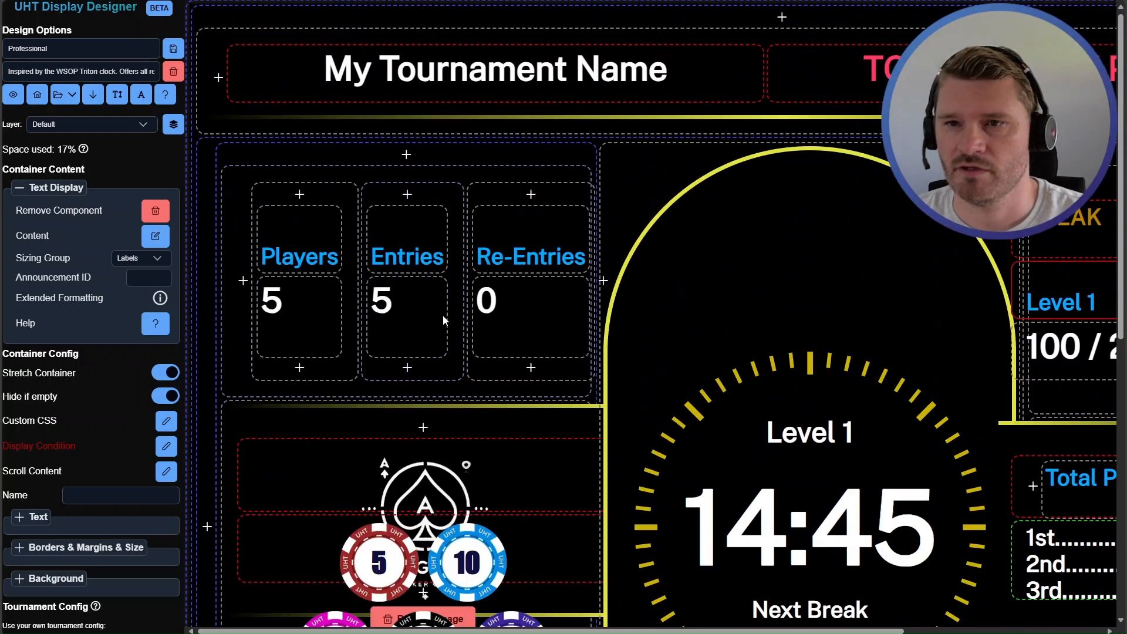
Step: Set the tournament name component's announcement ID to Title and save the Professional design
click(382, 101)
click(144, 282)
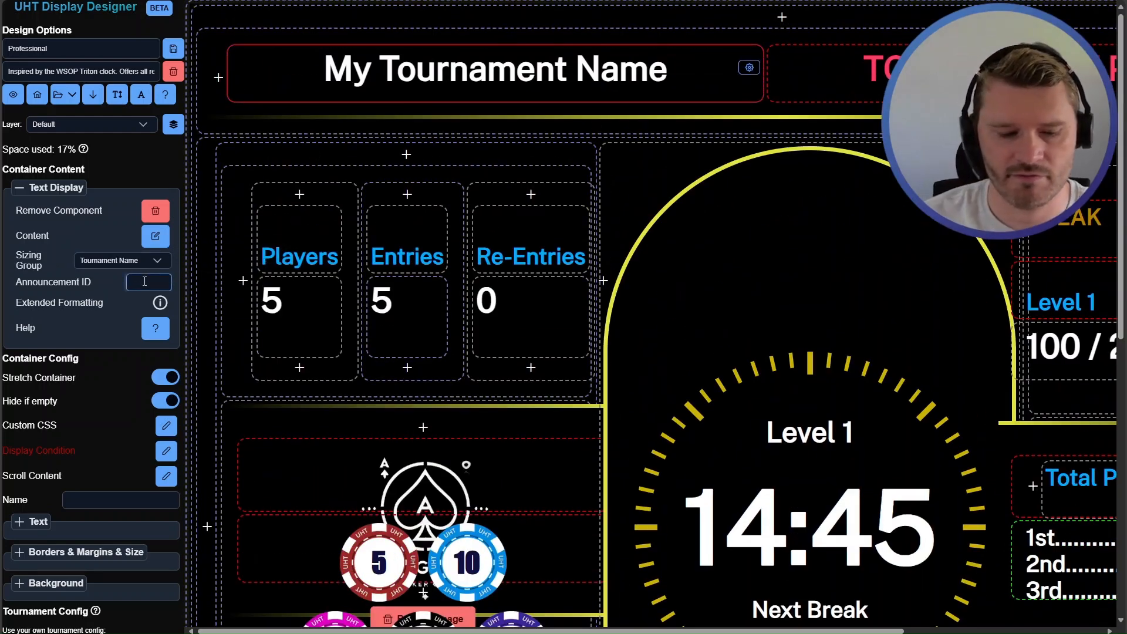
text(Title)
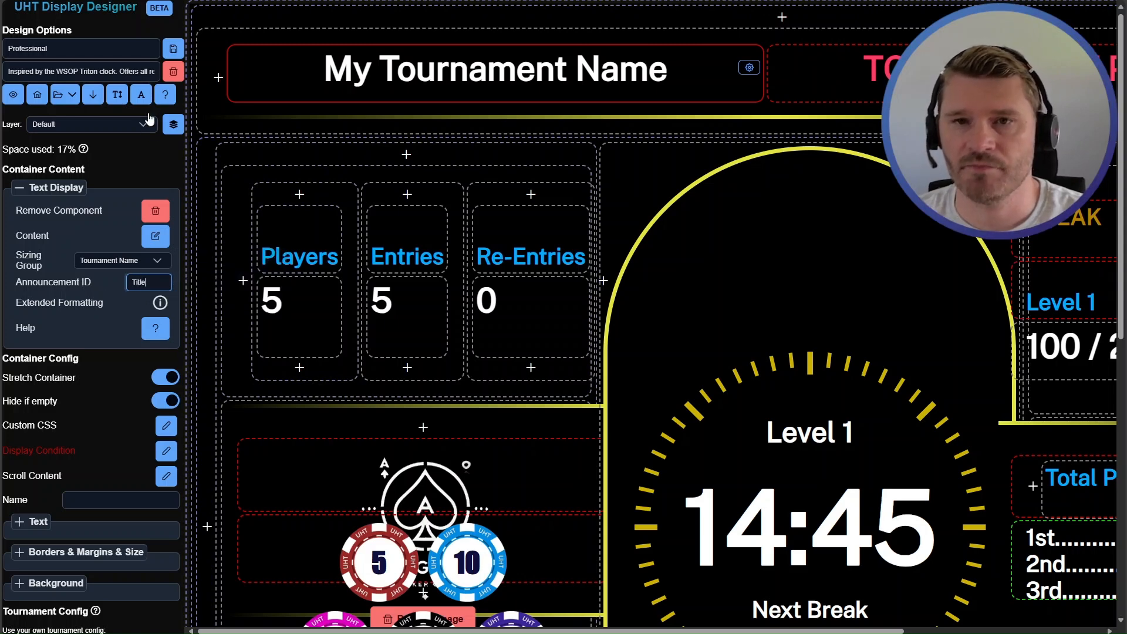
click(173, 48)
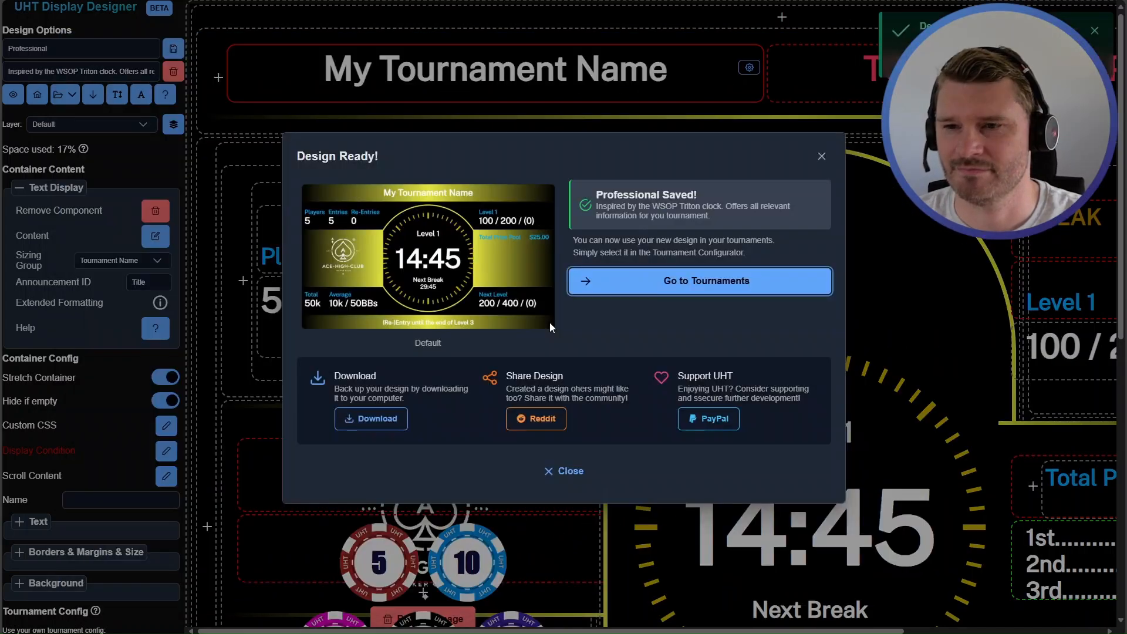
click(568, 470)
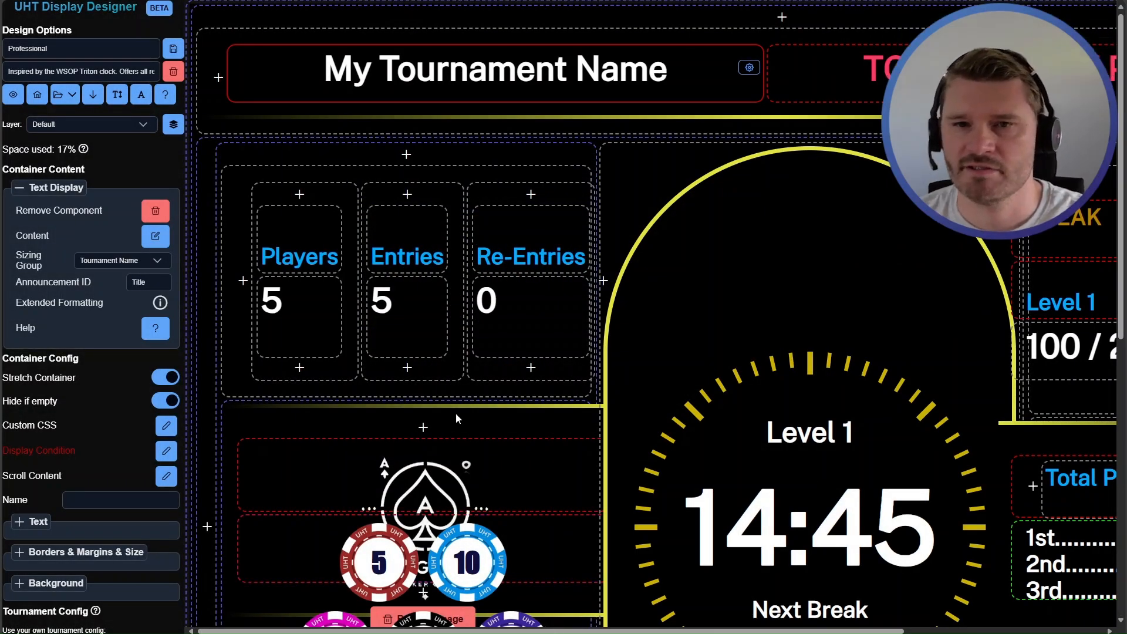
Step: Return to the tournament overview and reopen the WSOP Garage Event timer with its controls closed
click(37, 94)
click(714, 278)
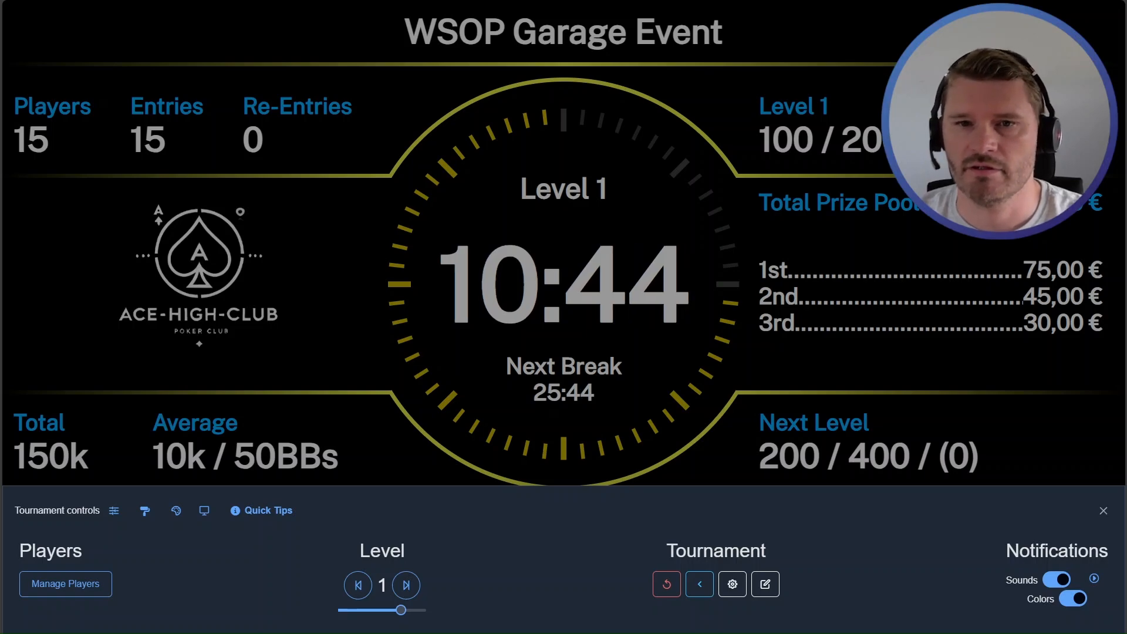
click(454, 432)
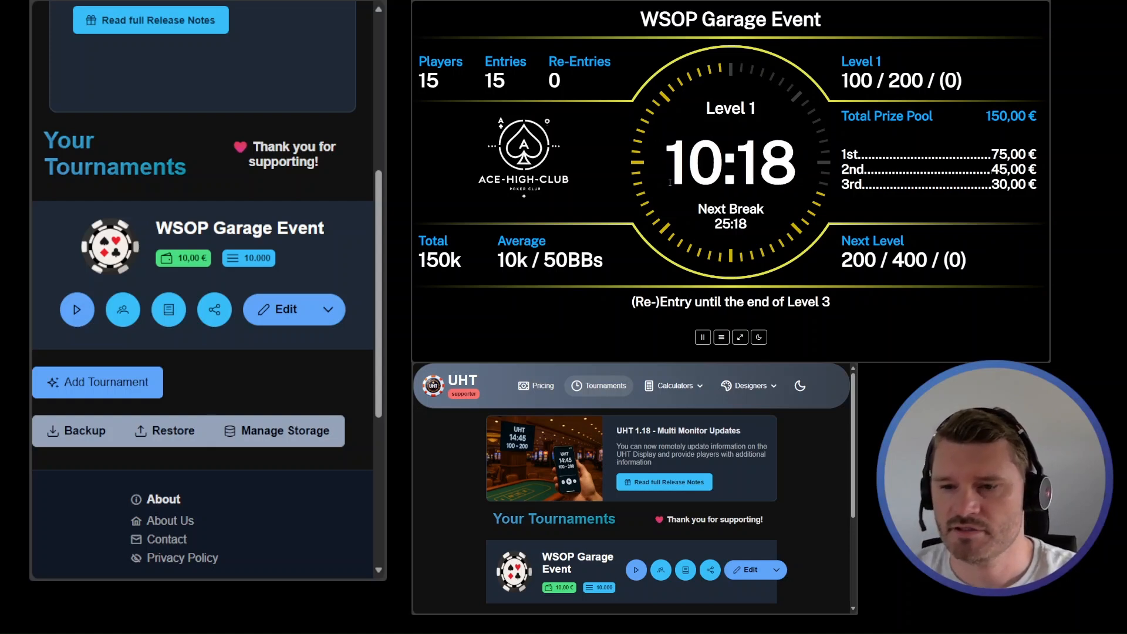
Step: Enable tournament streaming by choosing Streaming Connection in the timer's multi monitor setup
click(722, 337)
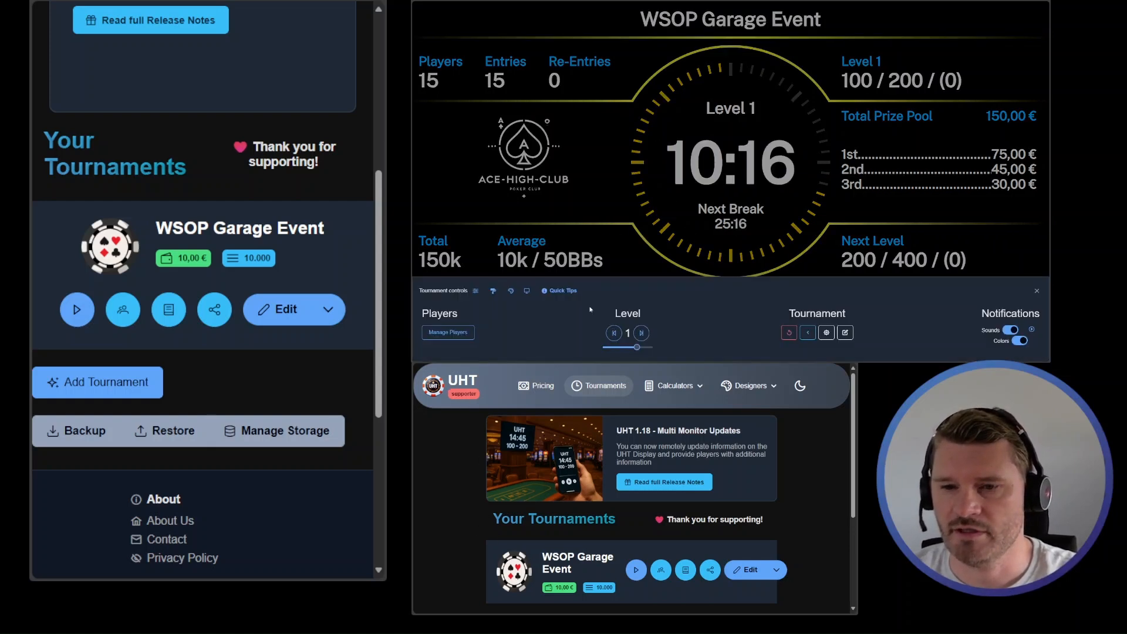
click(527, 291)
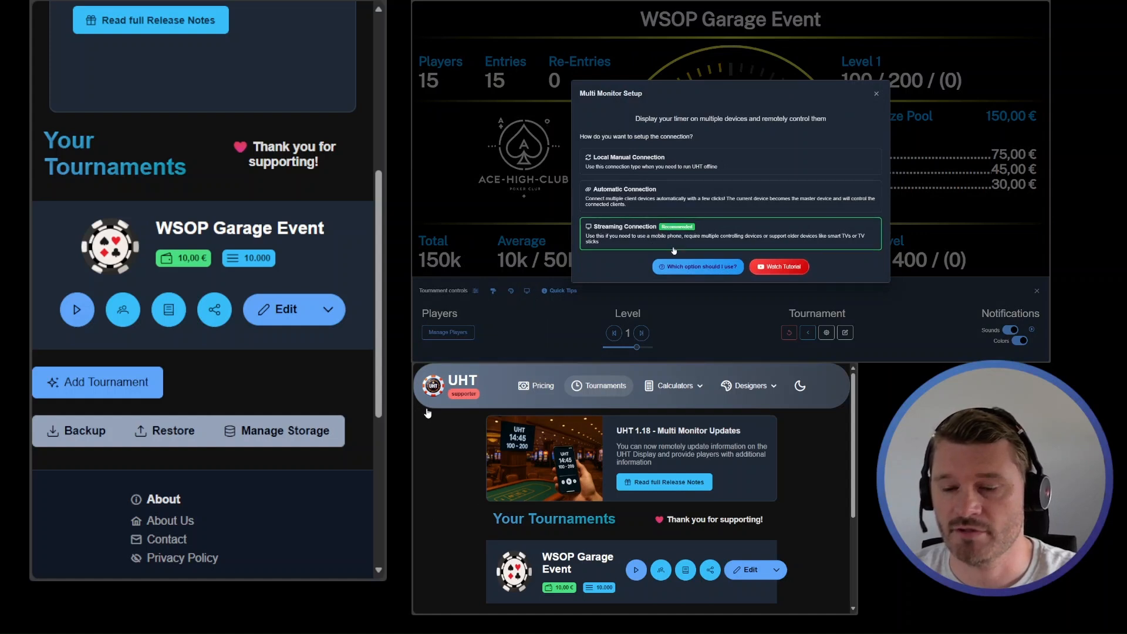
click(635, 235)
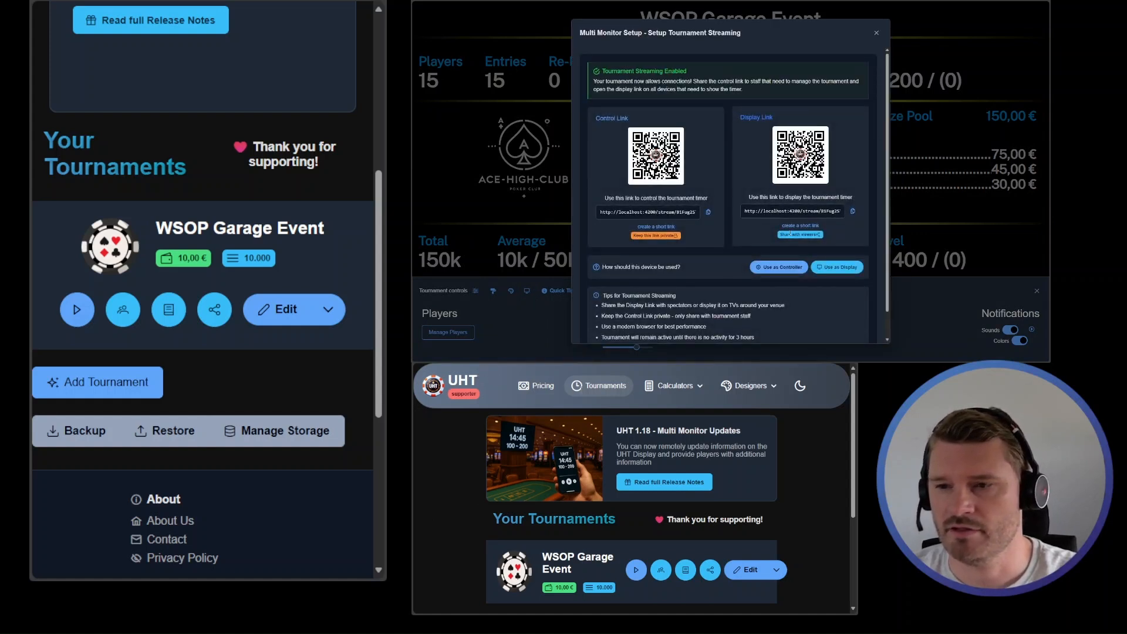
Step: Open the copied streaming control link in the narrow browser window and assign the main timer window as a display
click(708, 213)
click(202, 2)
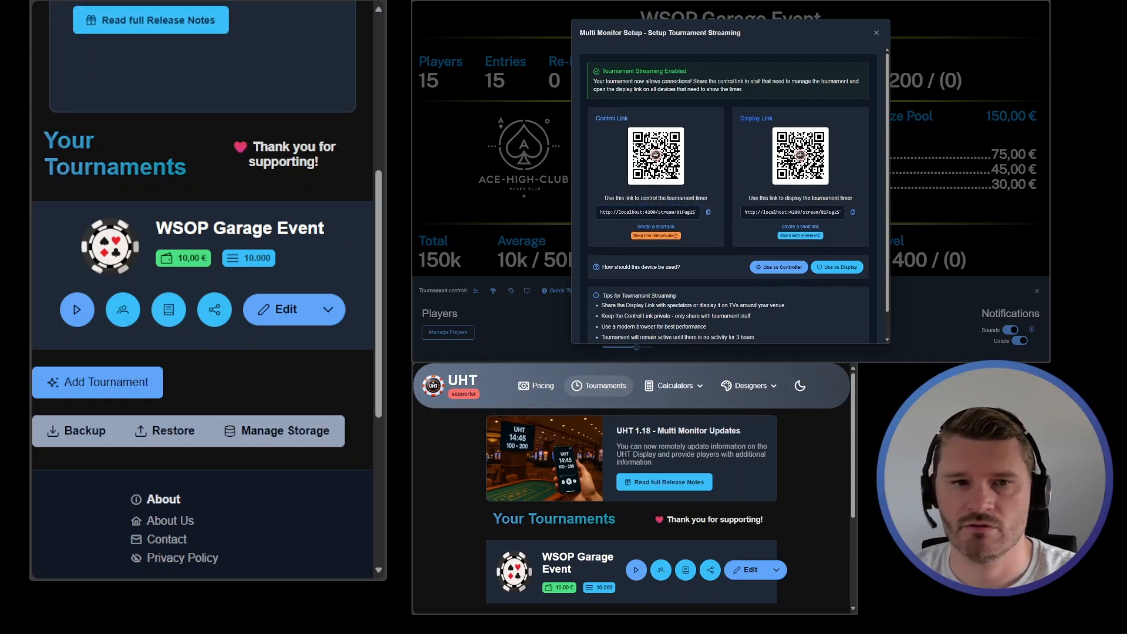
key(ctrl+v)
key(Return)
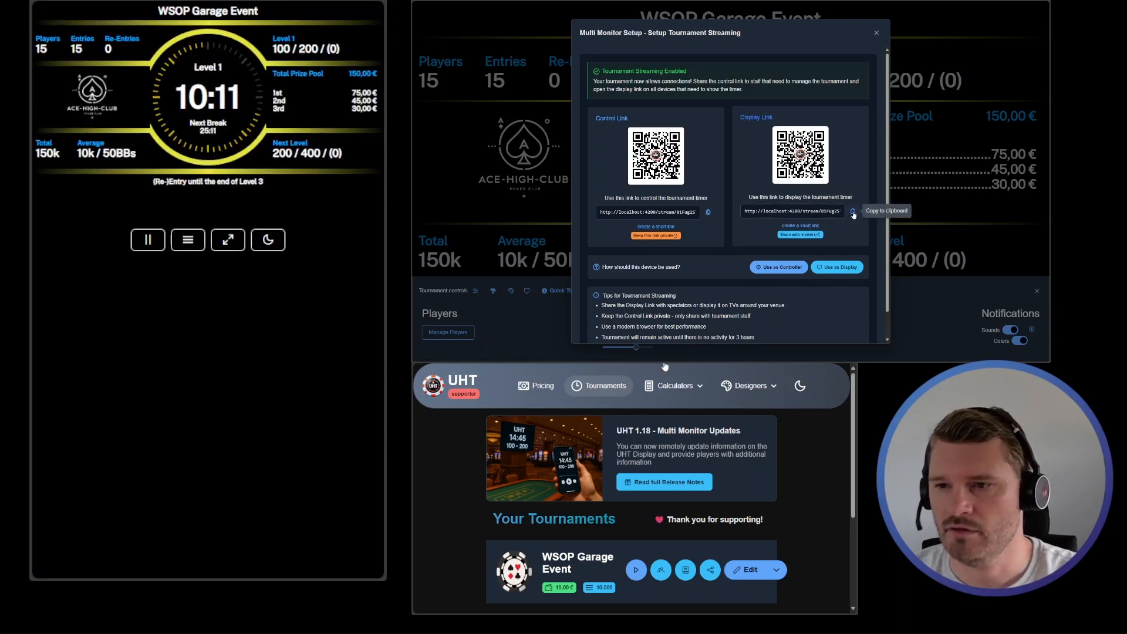
click(834, 269)
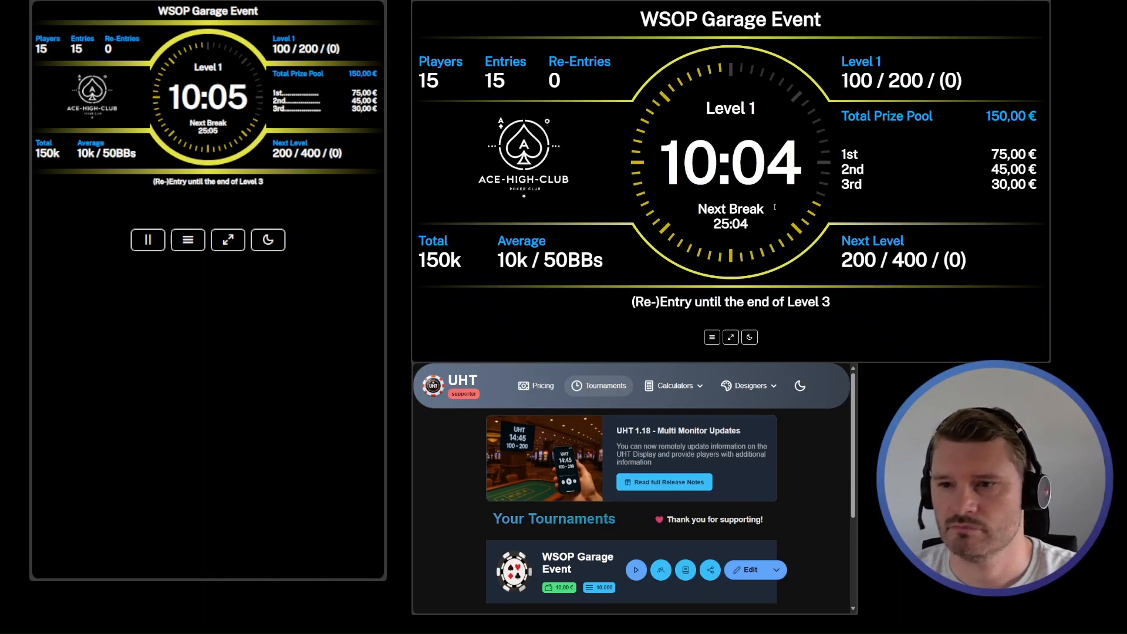
Step: Open the tournament's streaming display link in the lower browser window
text(http://localhost:4200/stream/81Fug2STbO/display)
key(Return)
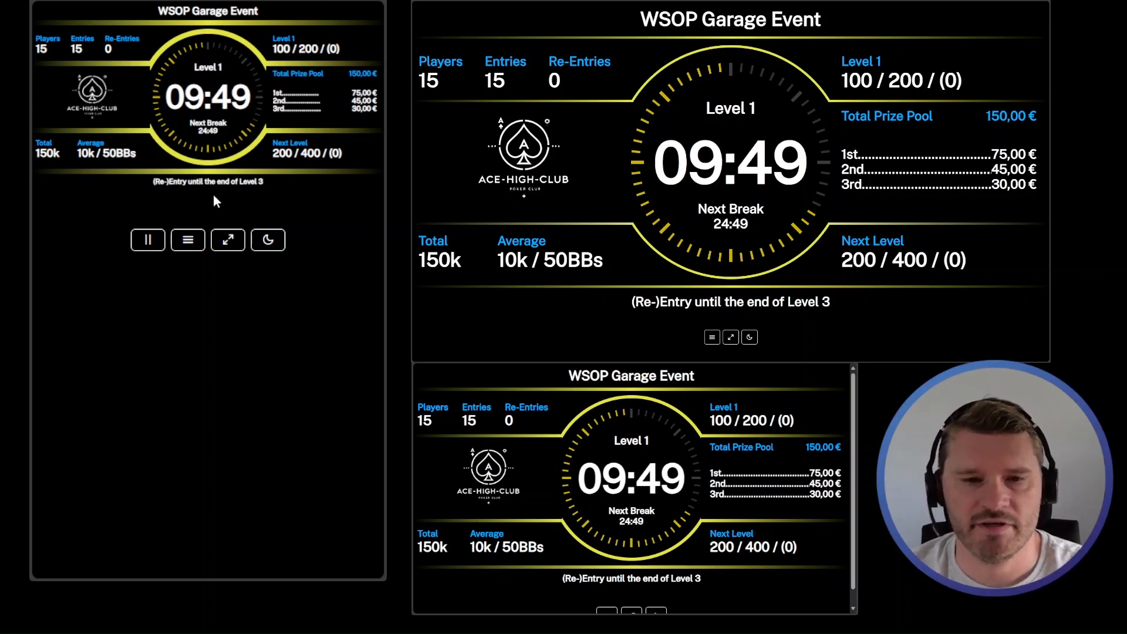
Step: Open the remote controls for the WSOP Garage Event and review the level, player, prize pool and announcement sections
click(187, 240)
click(284, 429)
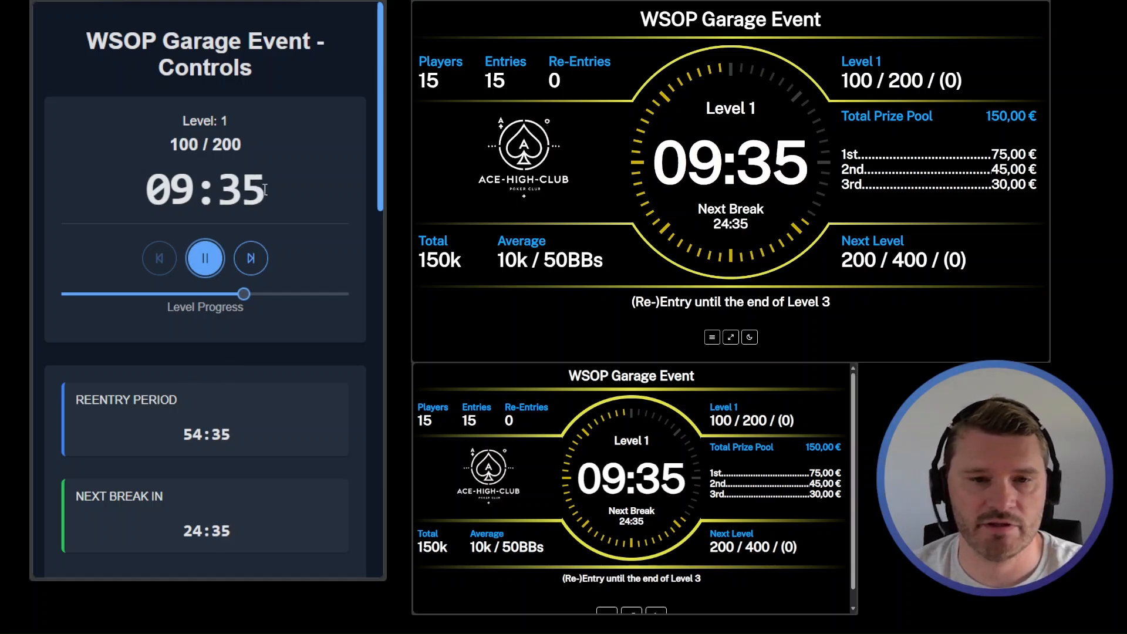
scroll(236, 325, down, 3)
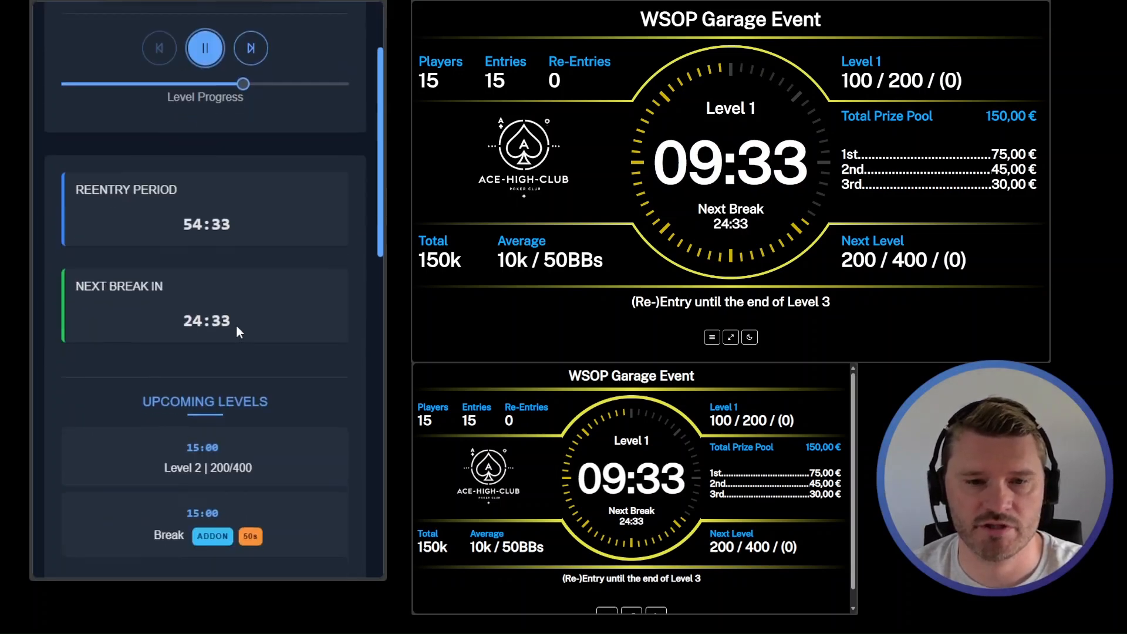
scroll(209, 255, down, 2)
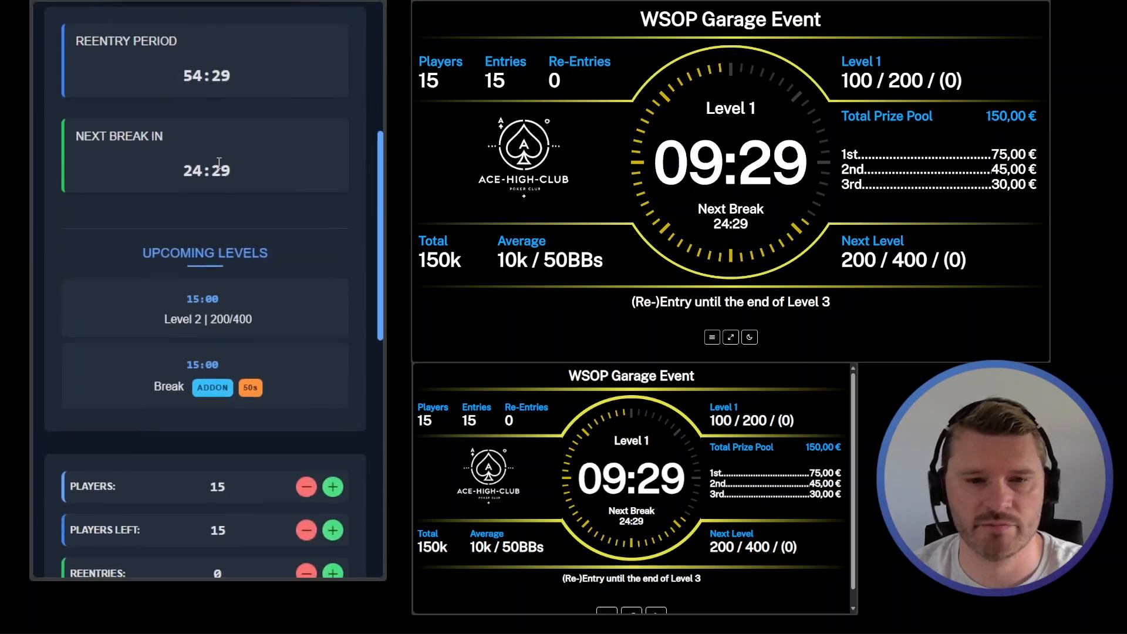
scroll(234, 142, down, 4)
scroll(206, 148, up, 1)
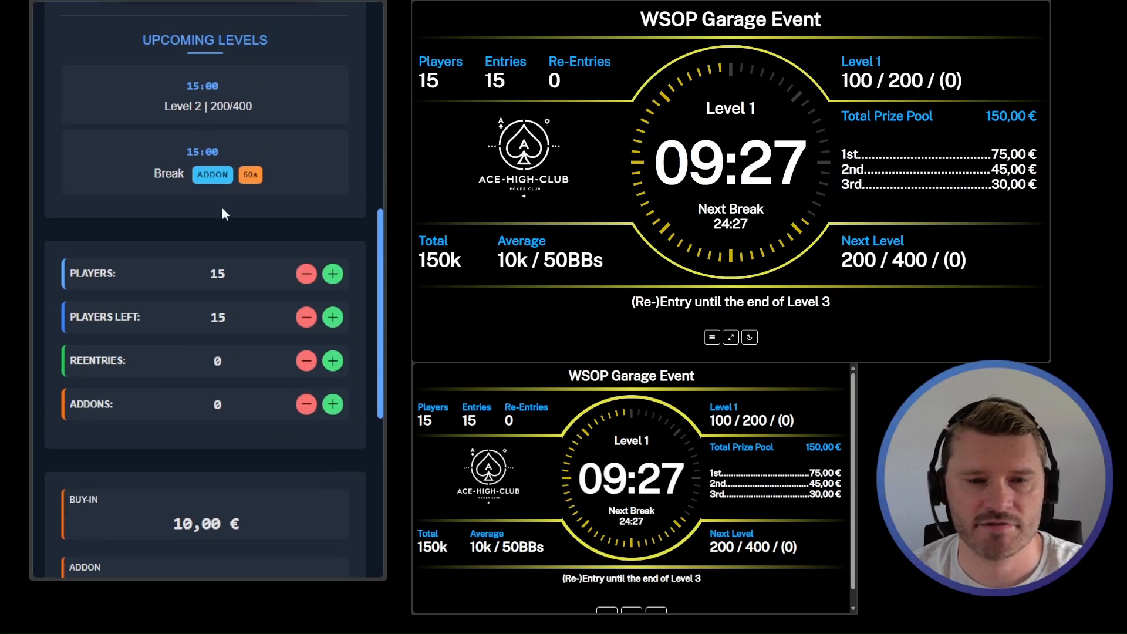
scroll(258, 392, down, 5)
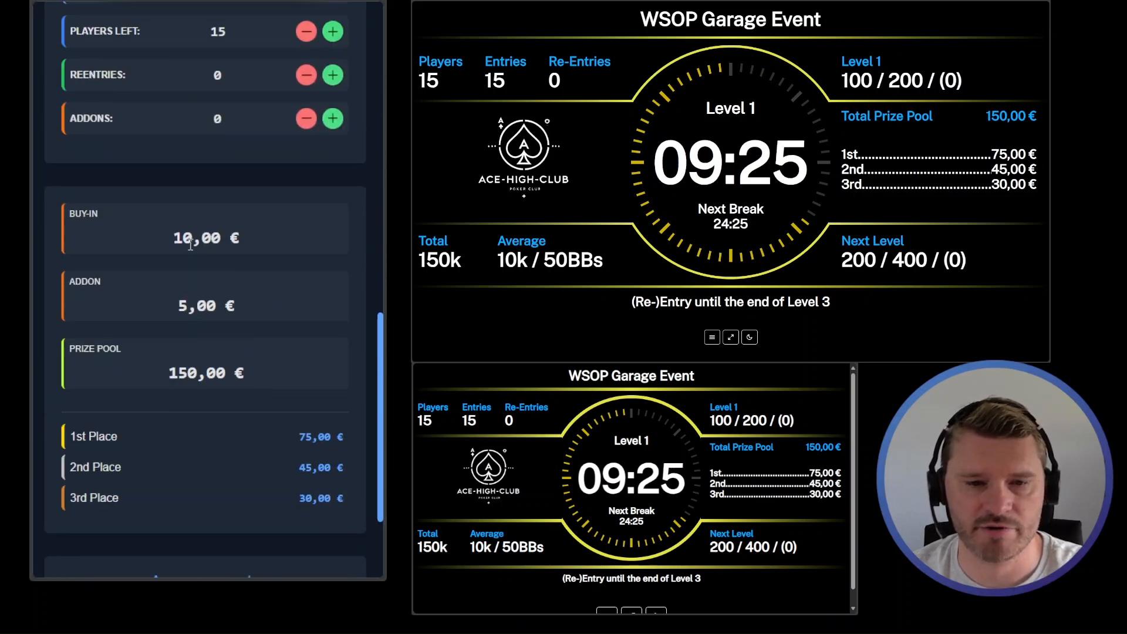
scroll(190, 246, down, 3)
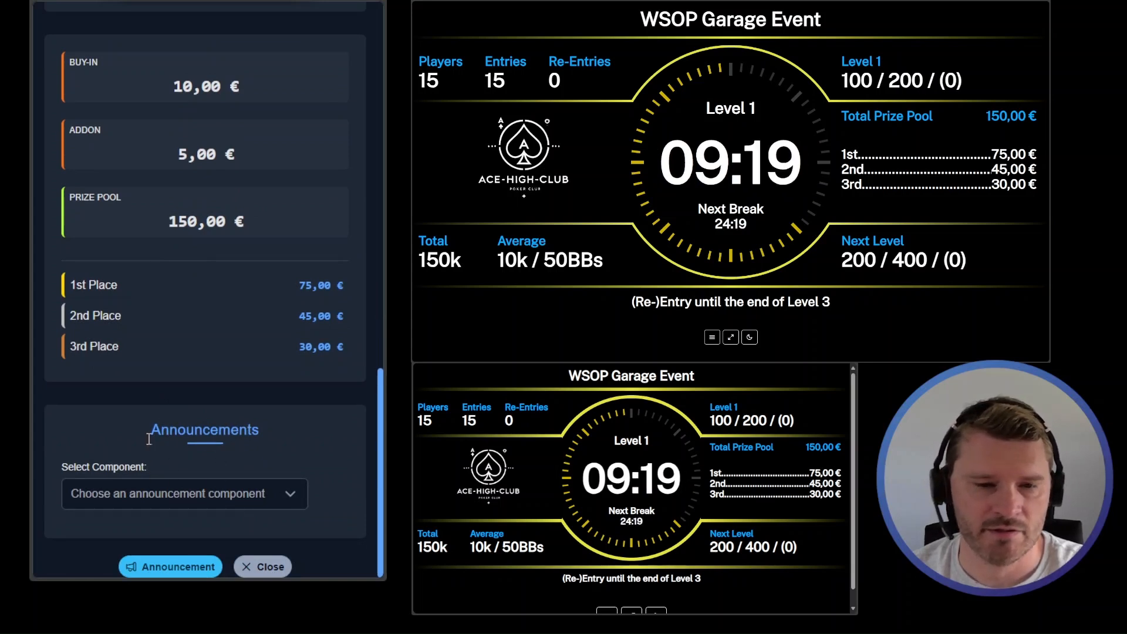
drag(65, 466, 147, 466)
click(171, 468)
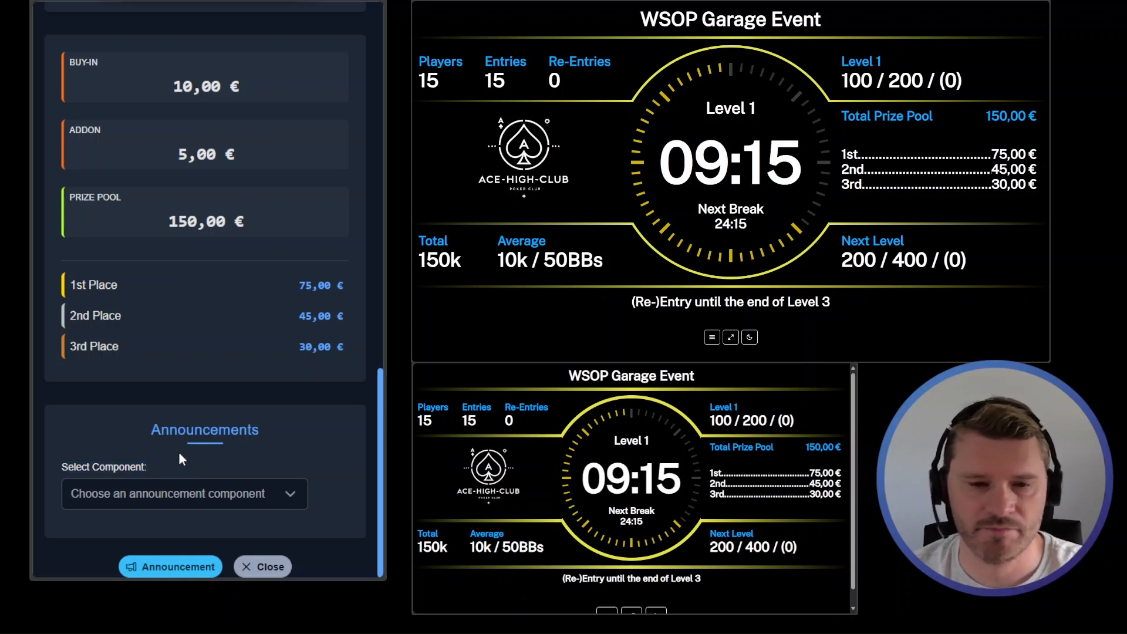
Step: Select the Bottom announcement component and examine its content text and the final re-entry level placeholder
click(187, 496)
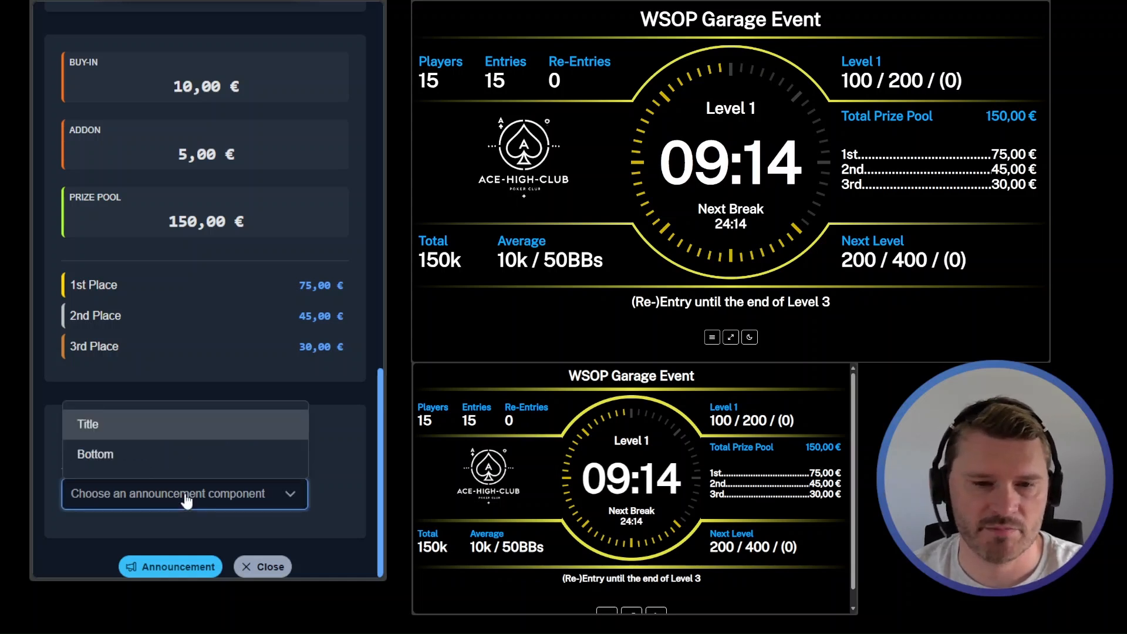
click(114, 458)
scroll(259, 411, down, 2)
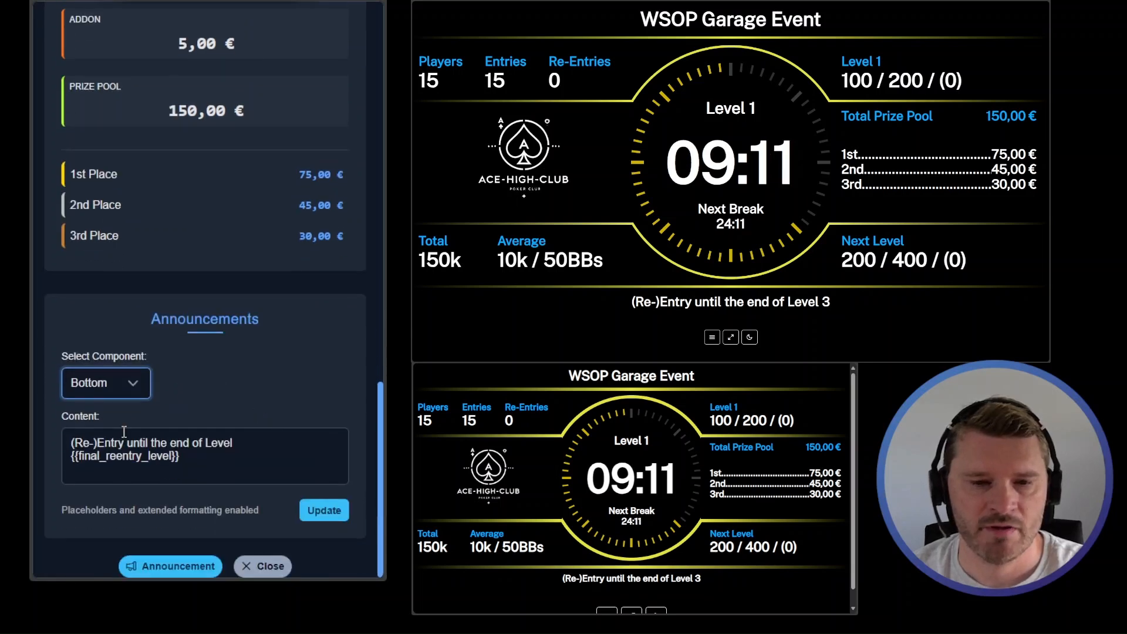
drag(71, 444, 219, 462)
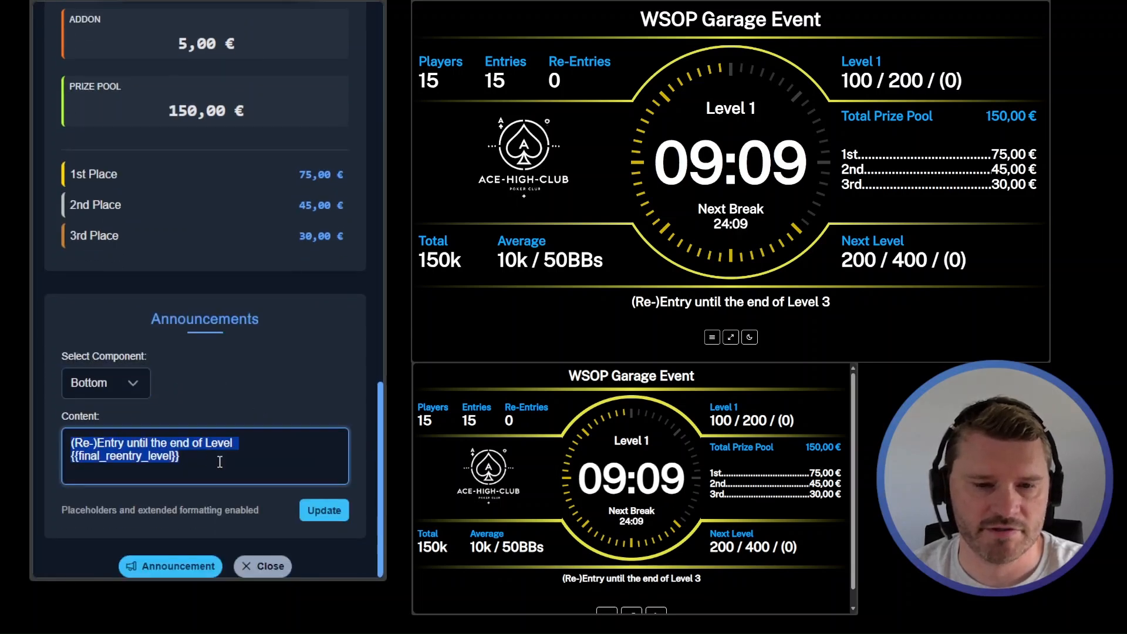
click(209, 462)
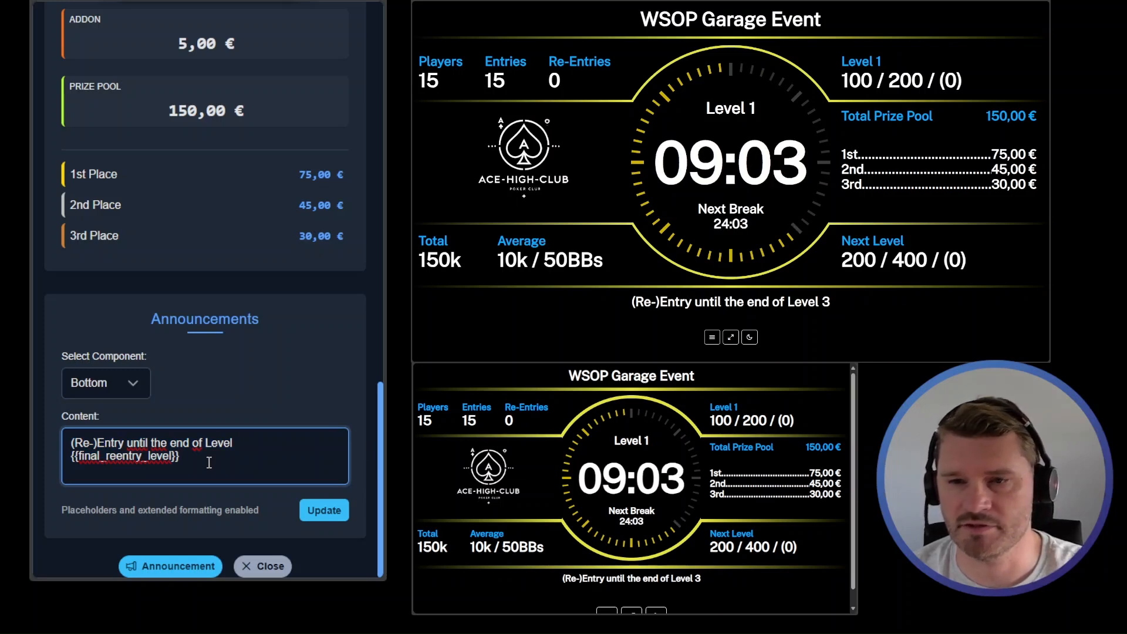
drag(209, 463, 71, 456)
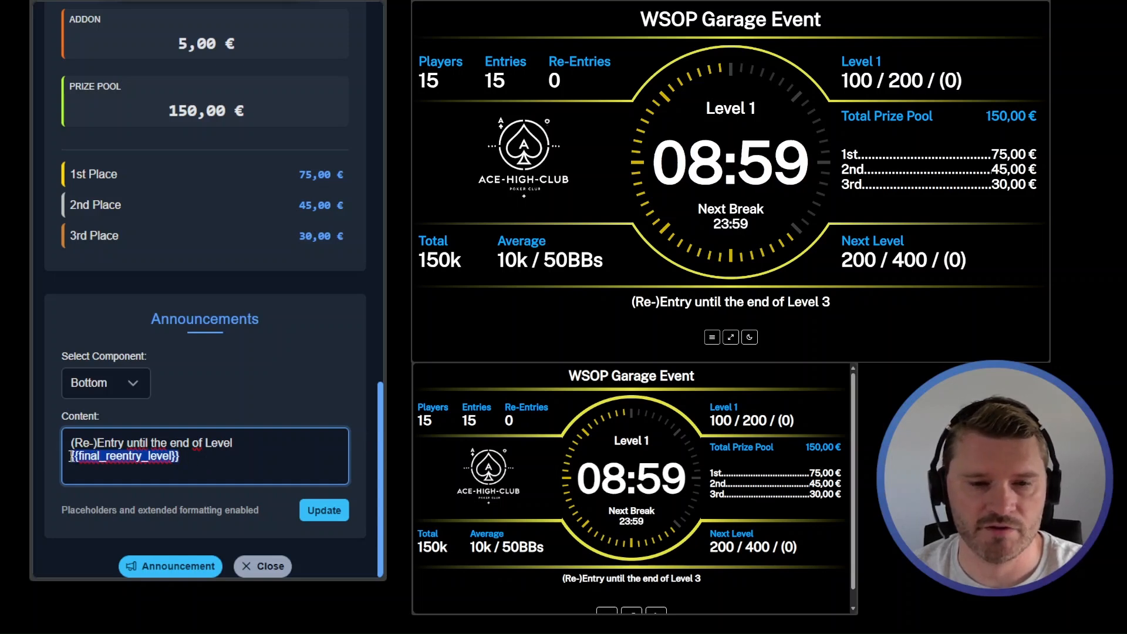
click(193, 463)
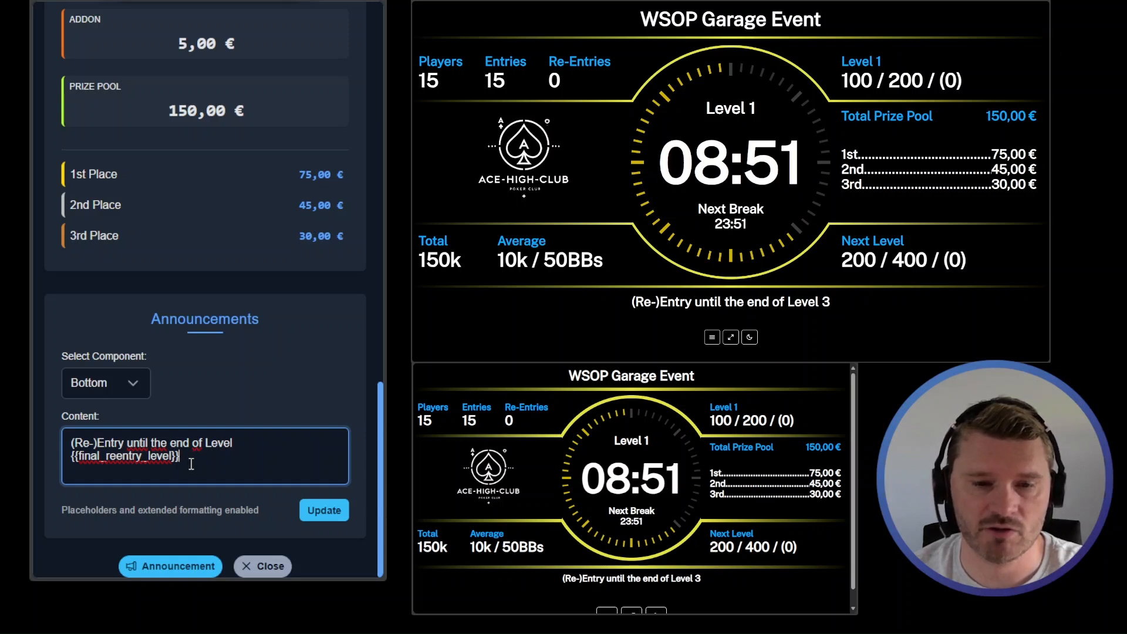
Step: Replace the Bottom announcement's content with "[c=red]ONLY 5 SEATS LEFT[c] - register at cashier", publish it and close the remote controls
key(ctrl+a)
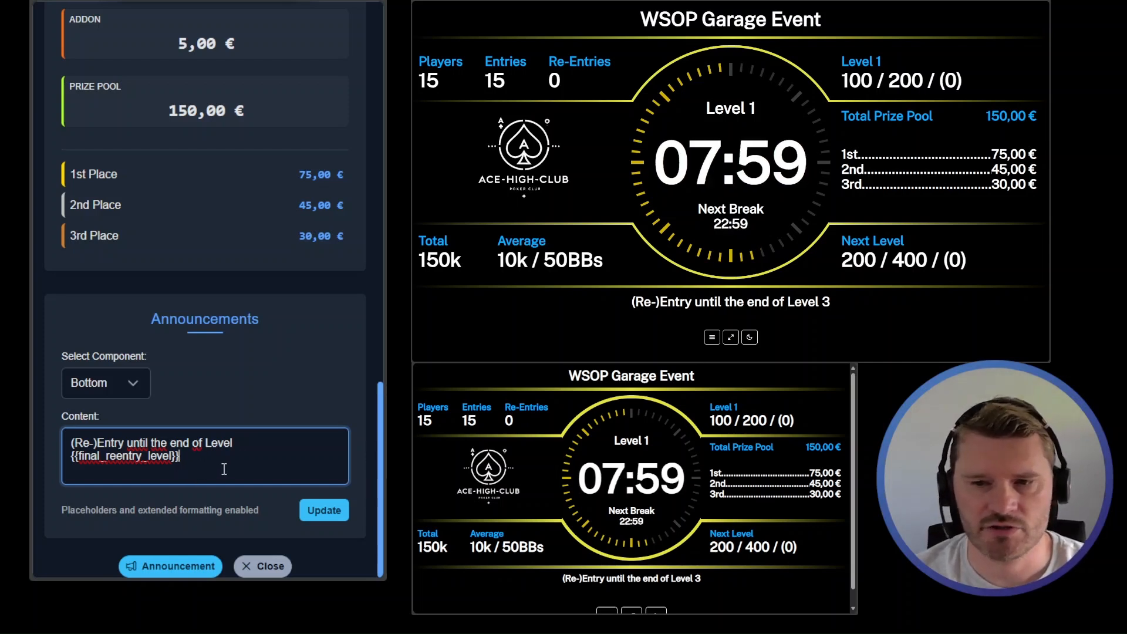
key(ctrl+a)
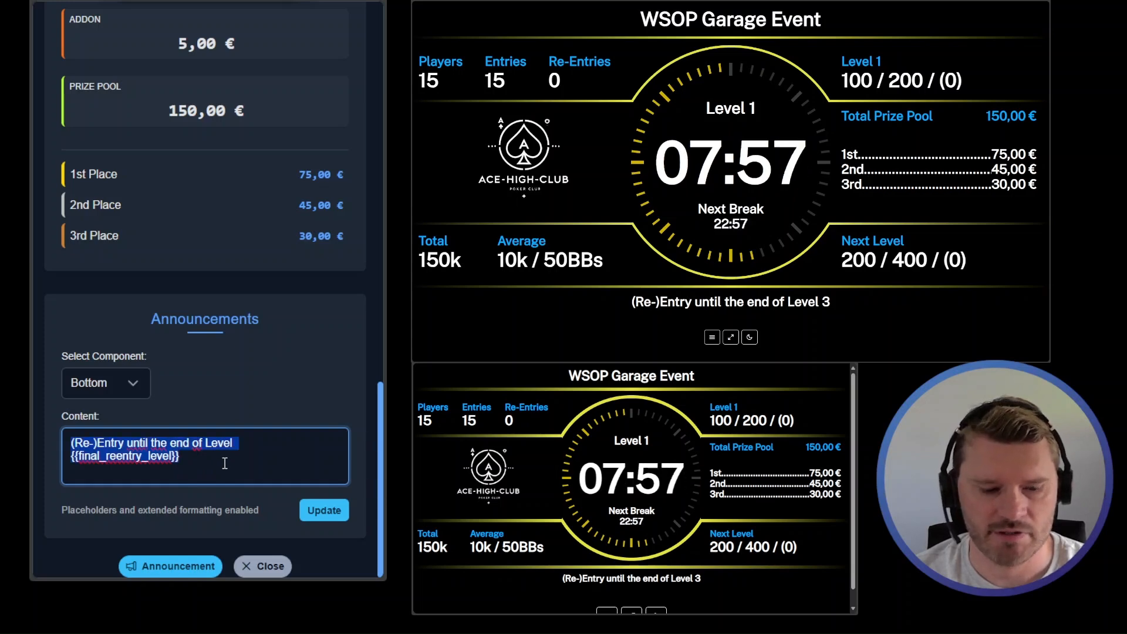
text([c=red]ONLY 5 SEATS LEFT[c] - register at cashier)
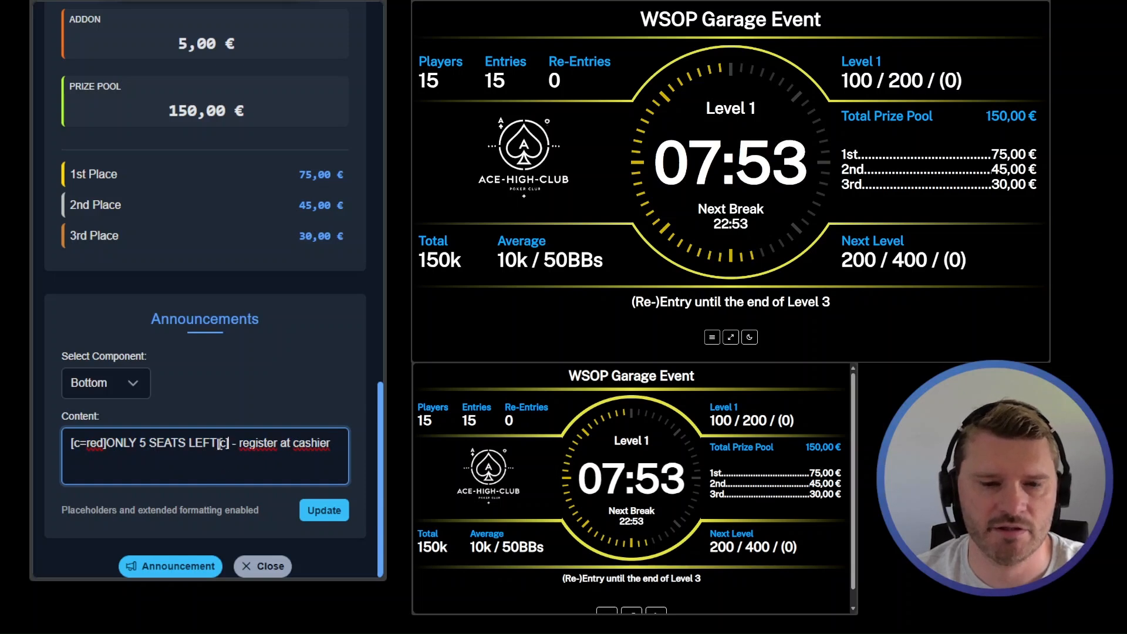
drag(229, 443, 44, 436)
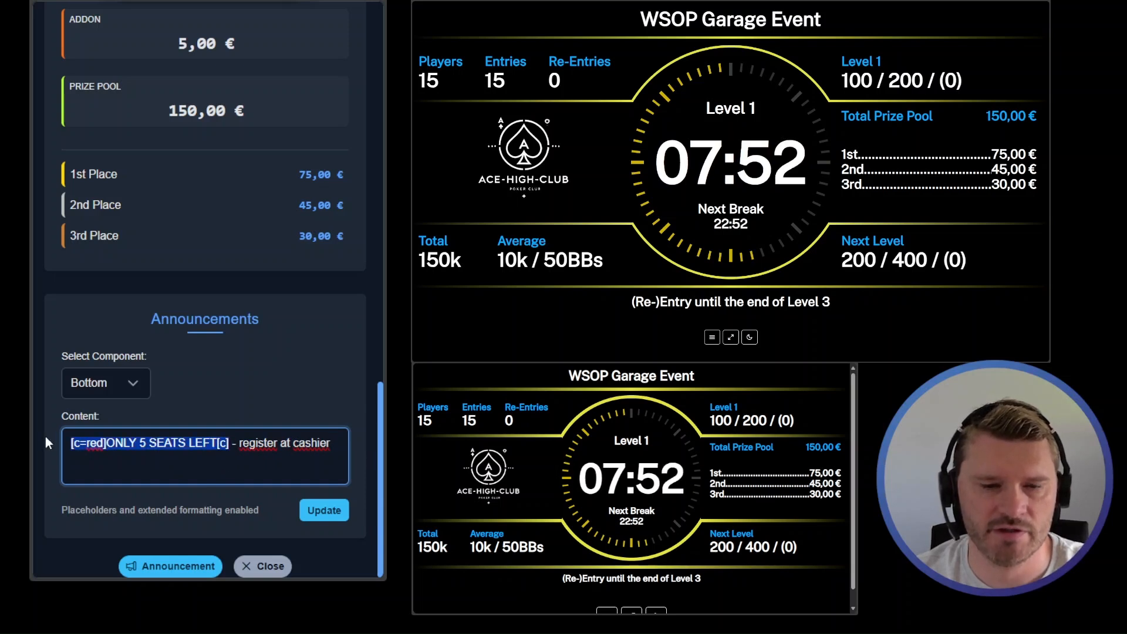
click(138, 446)
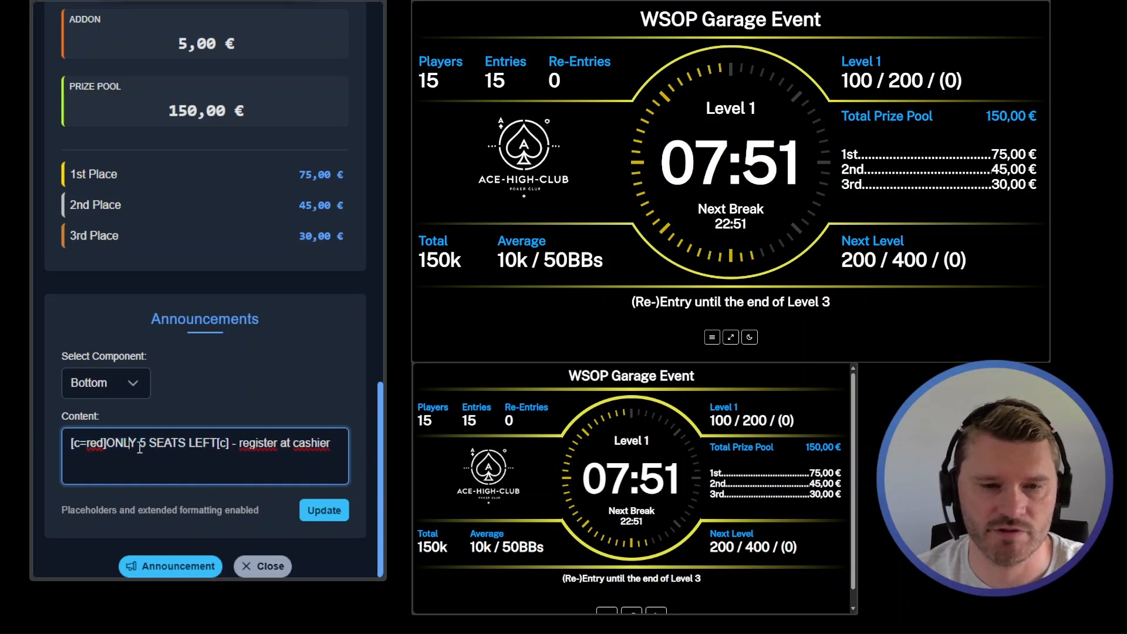
click(327, 511)
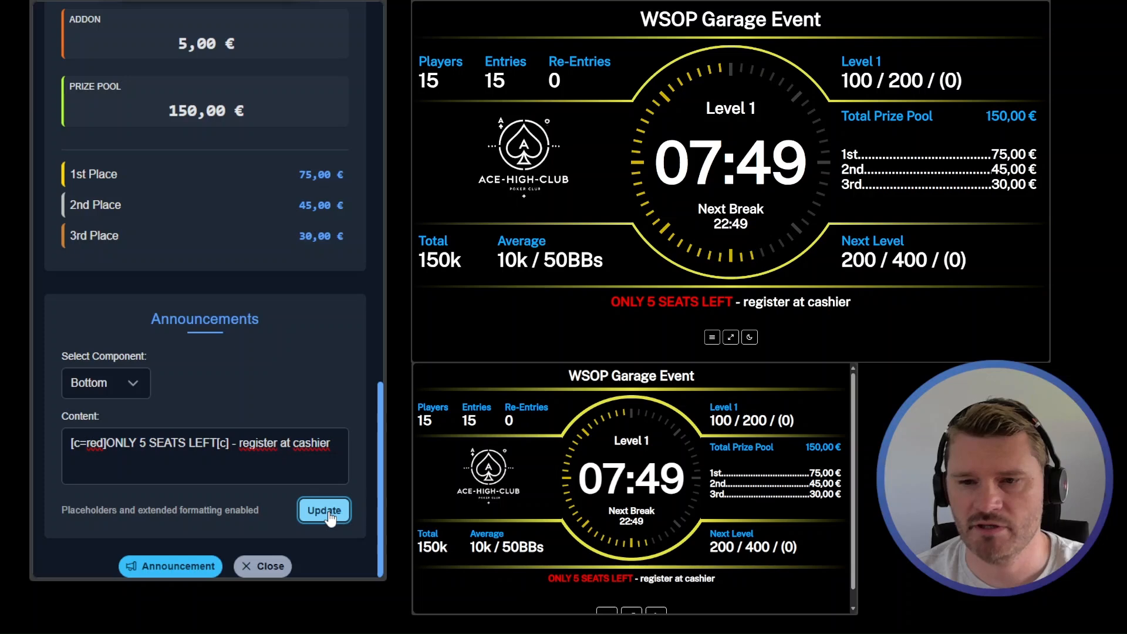
click(274, 568)
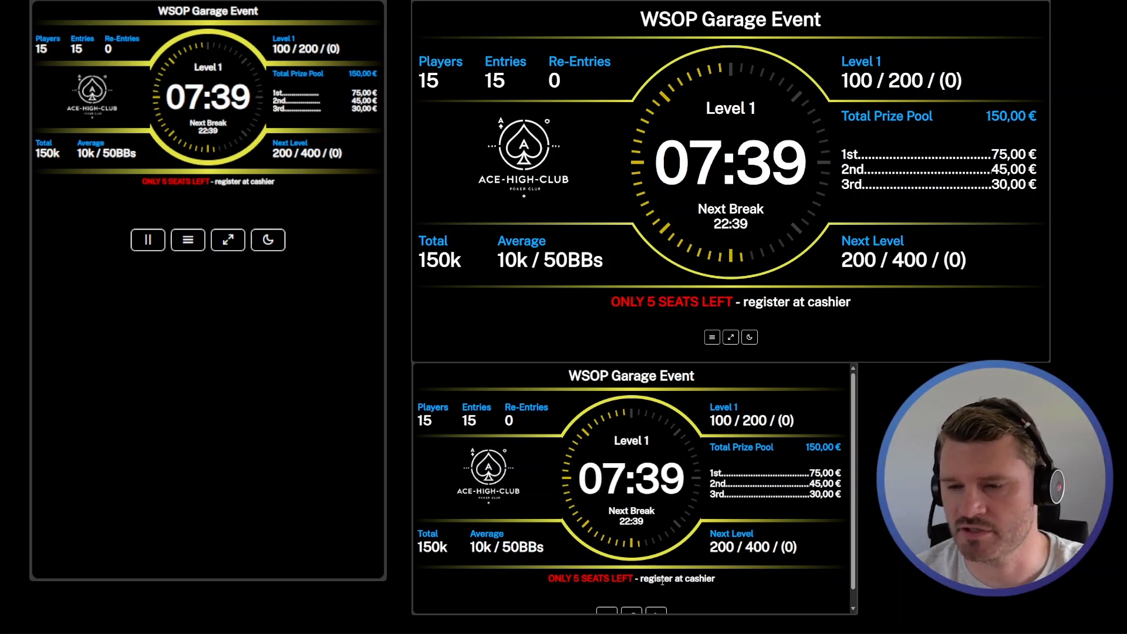
Step: Reopen the remote controls, publish the Title announcement as "{{tournament_name}} - LAST CHANCE" and close the controls
click(177, 247)
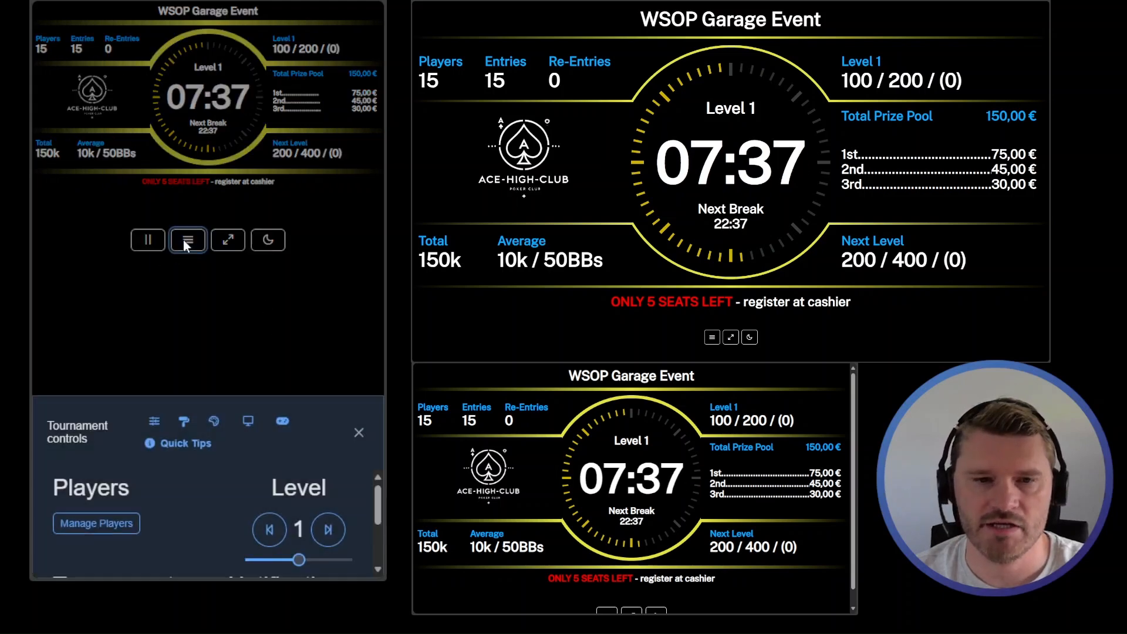
click(283, 423)
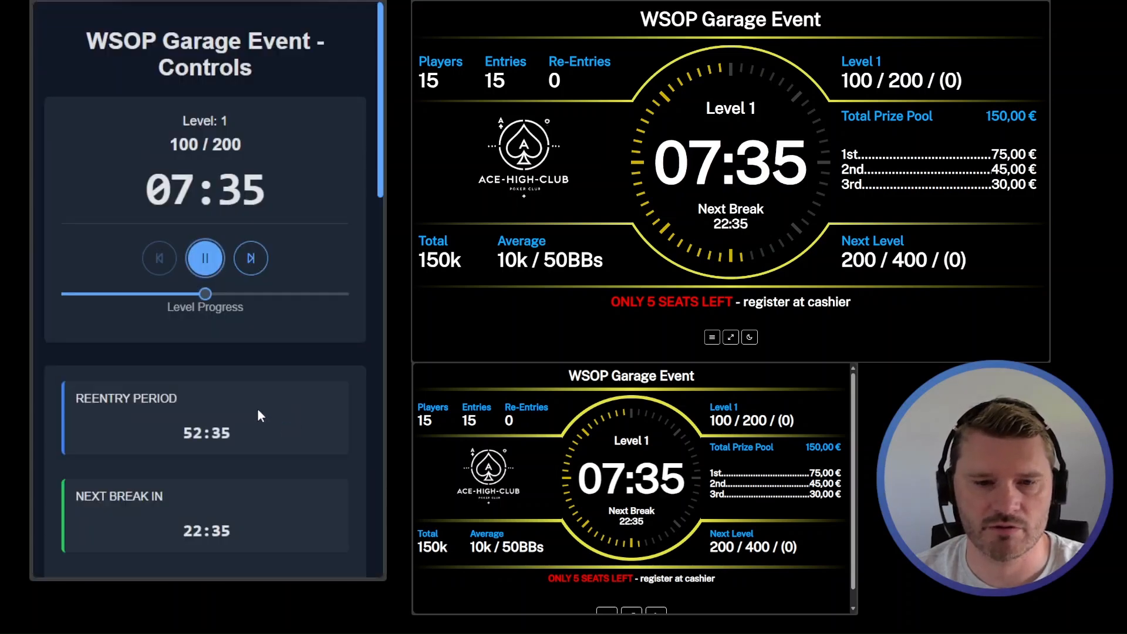
scroll(250, 411, down, 10)
click(114, 388)
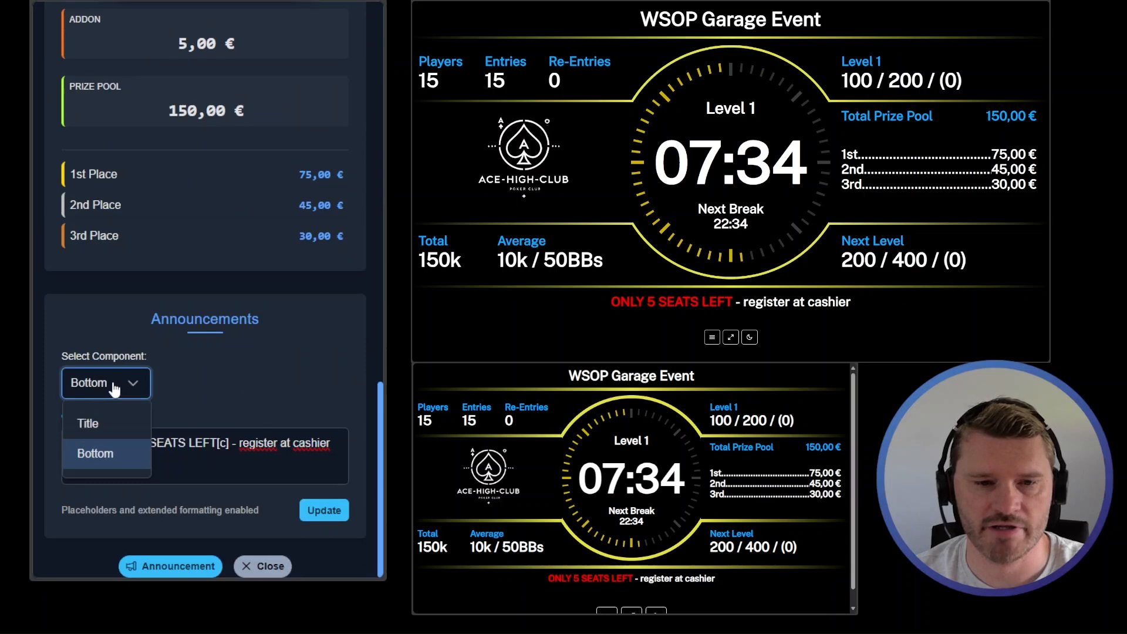
click(120, 423)
click(217, 449)
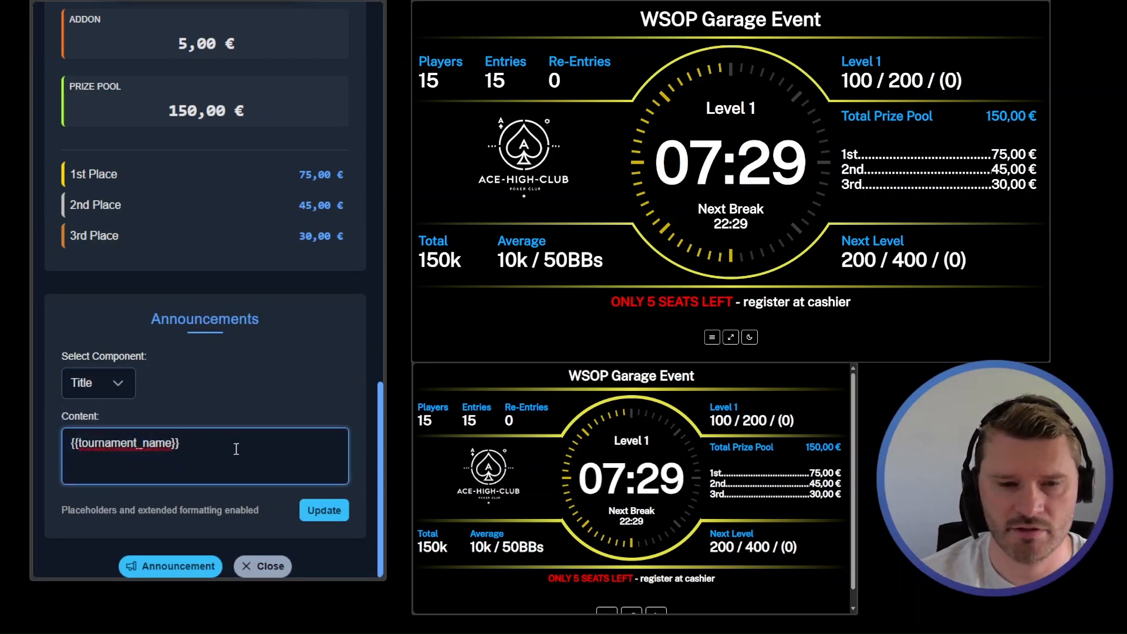
text(- LAST CHANM)
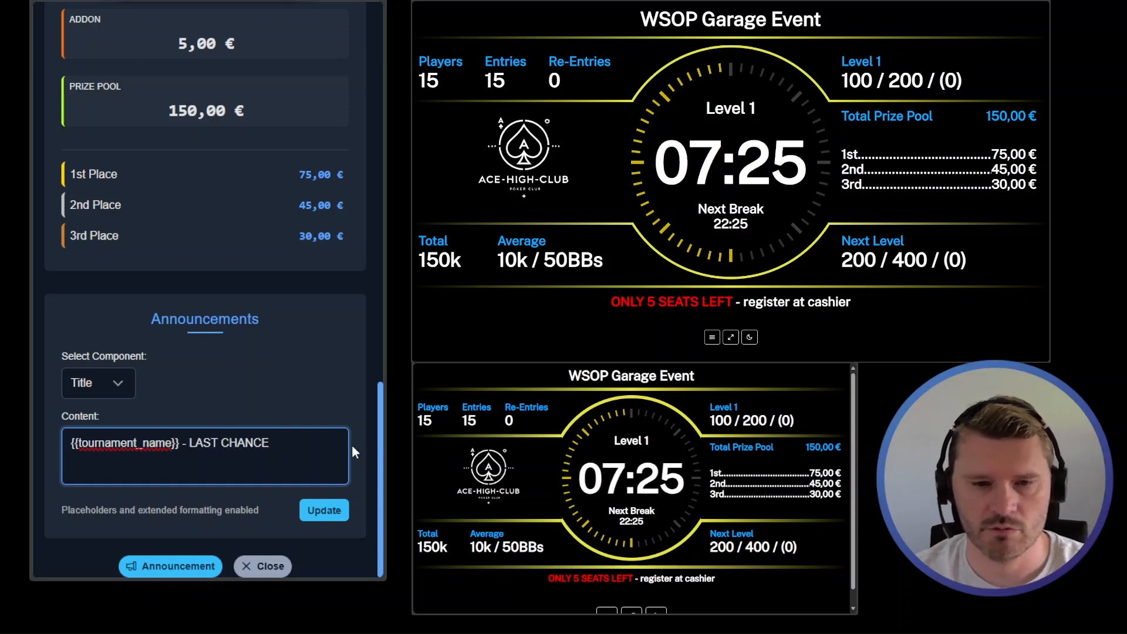
click(322, 512)
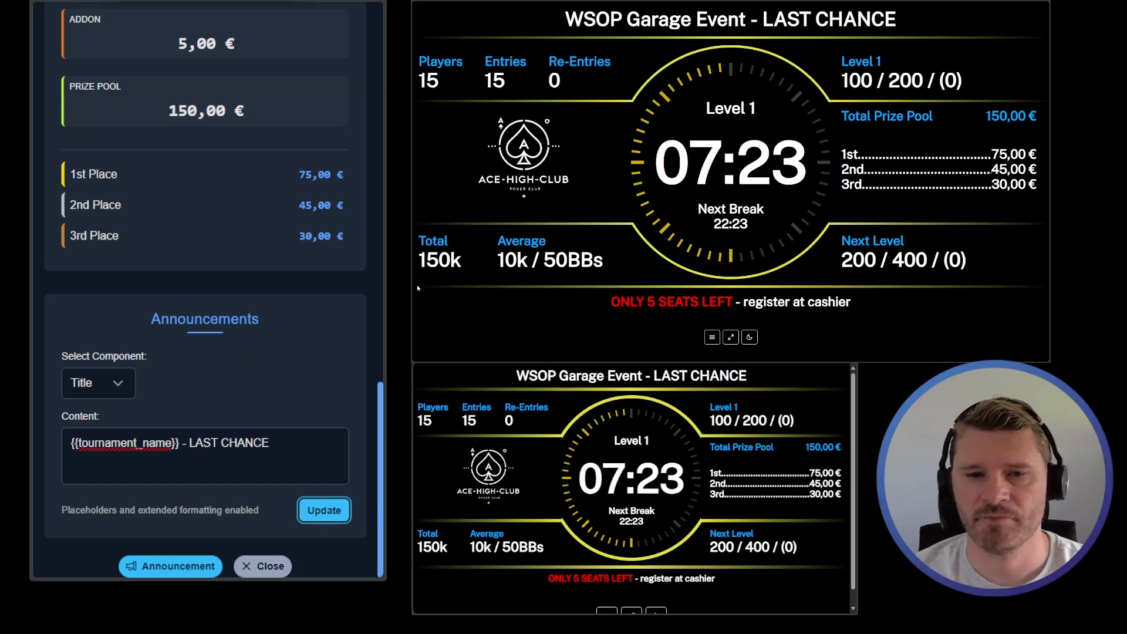
click(262, 566)
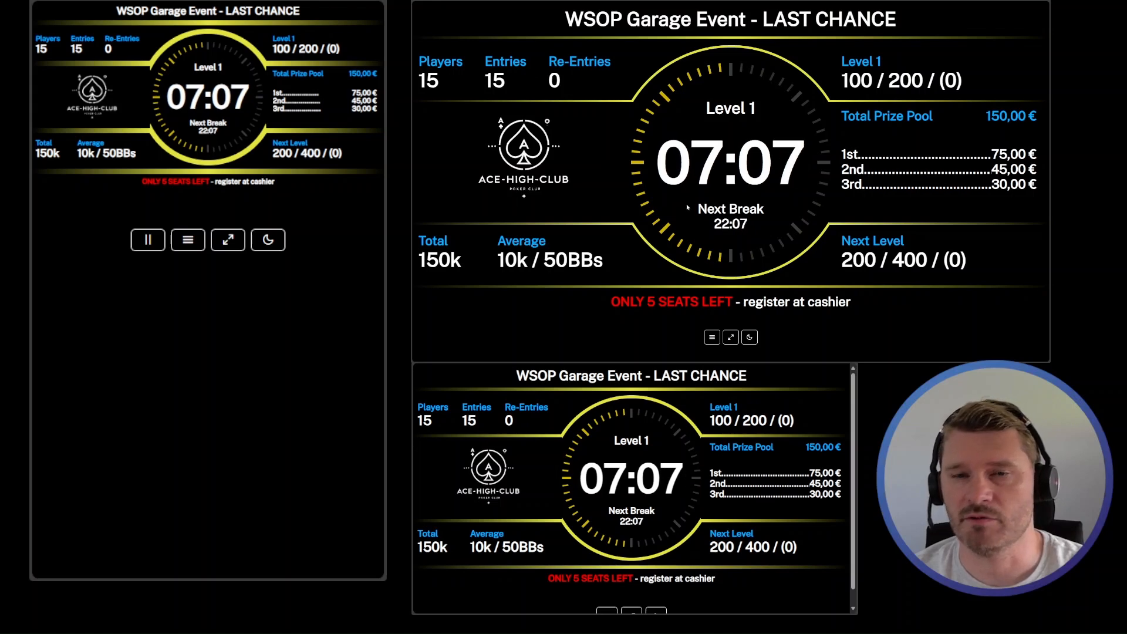
Step: Reopen the remote controls and publish the Bottom announcement with its original content "(Re-)Entry until the end of Level {{final_reentry_level}}"
key(F5)
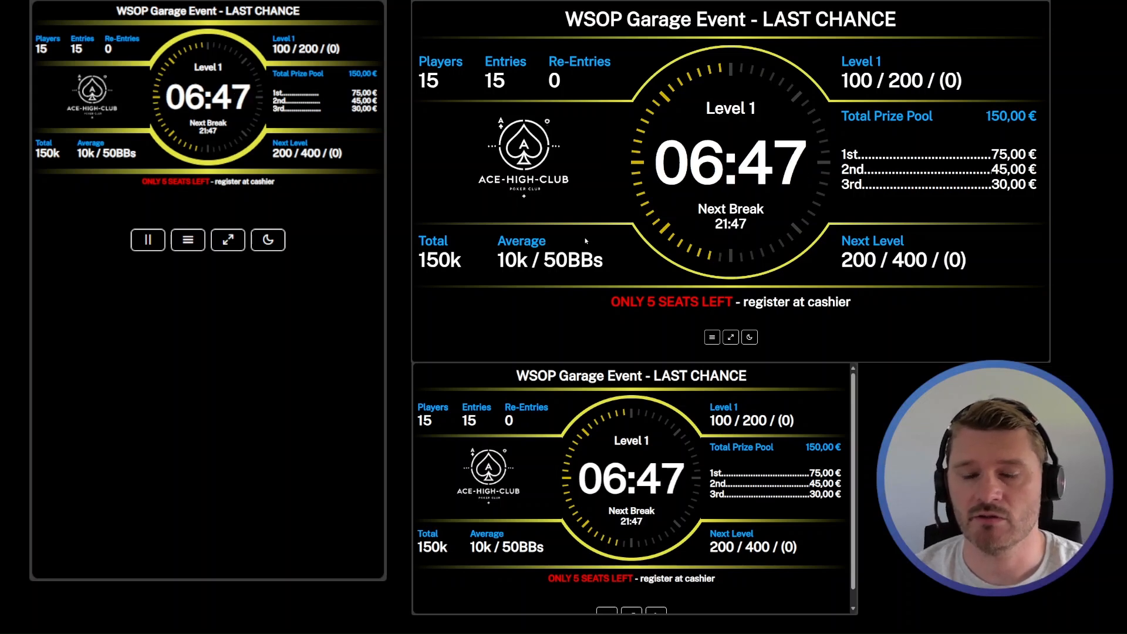
click(189, 242)
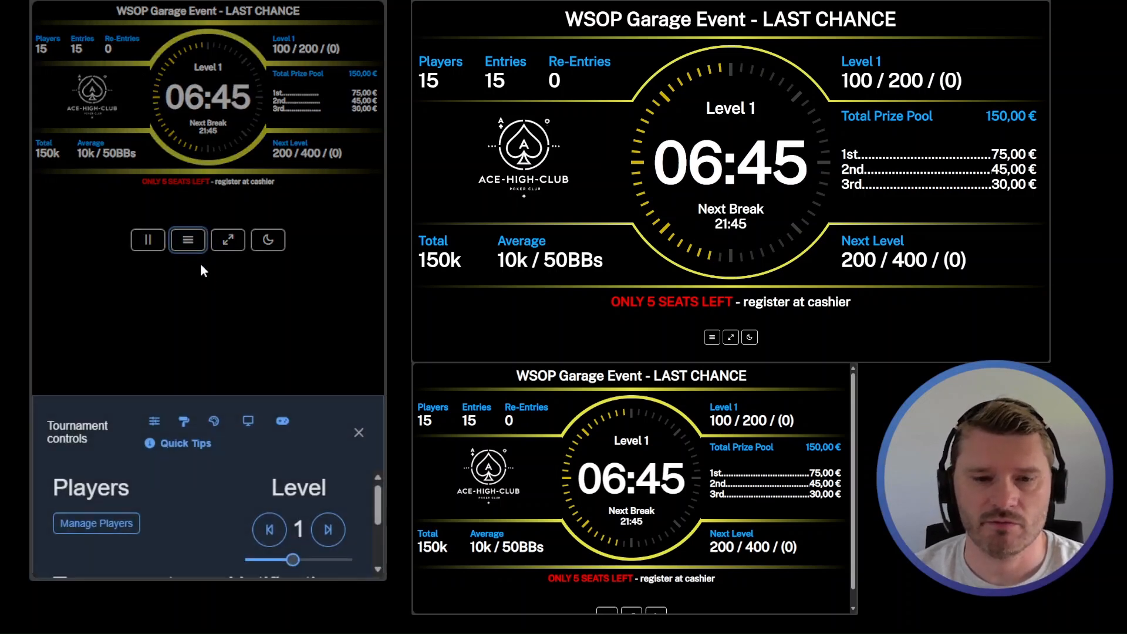
click(282, 420)
scroll(199, 361, down, 10)
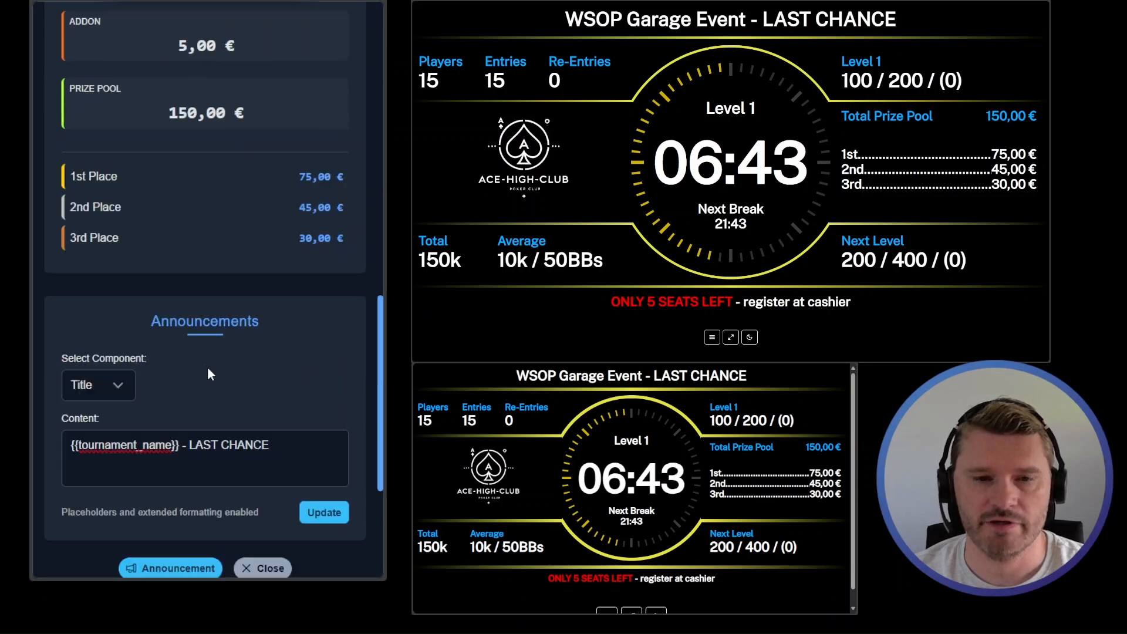
click(314, 449)
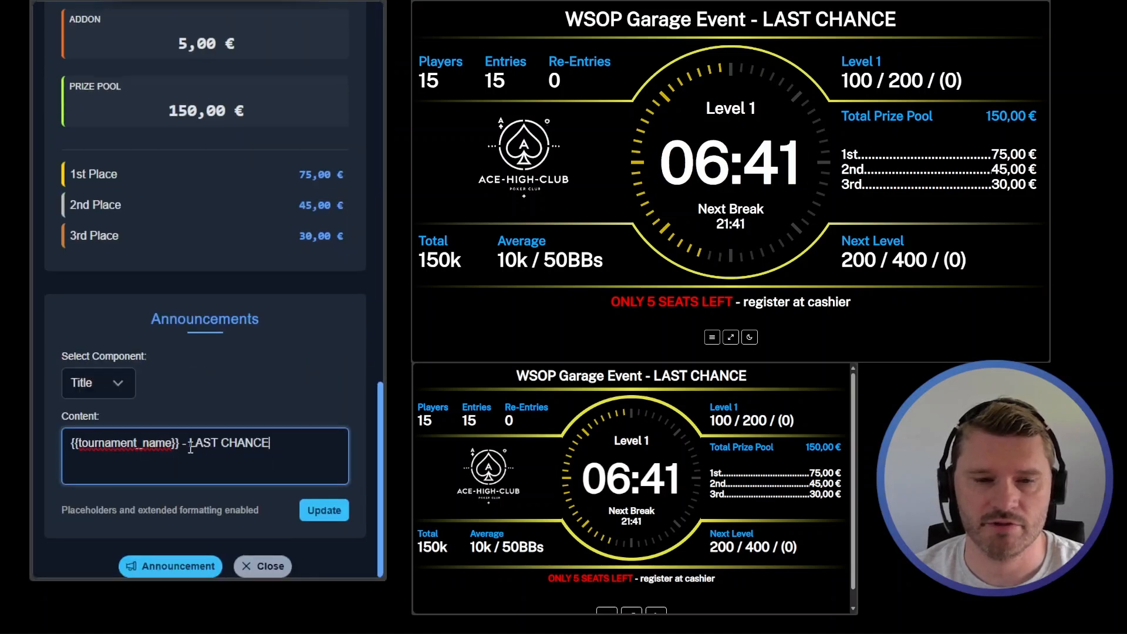
click(114, 382)
click(94, 455)
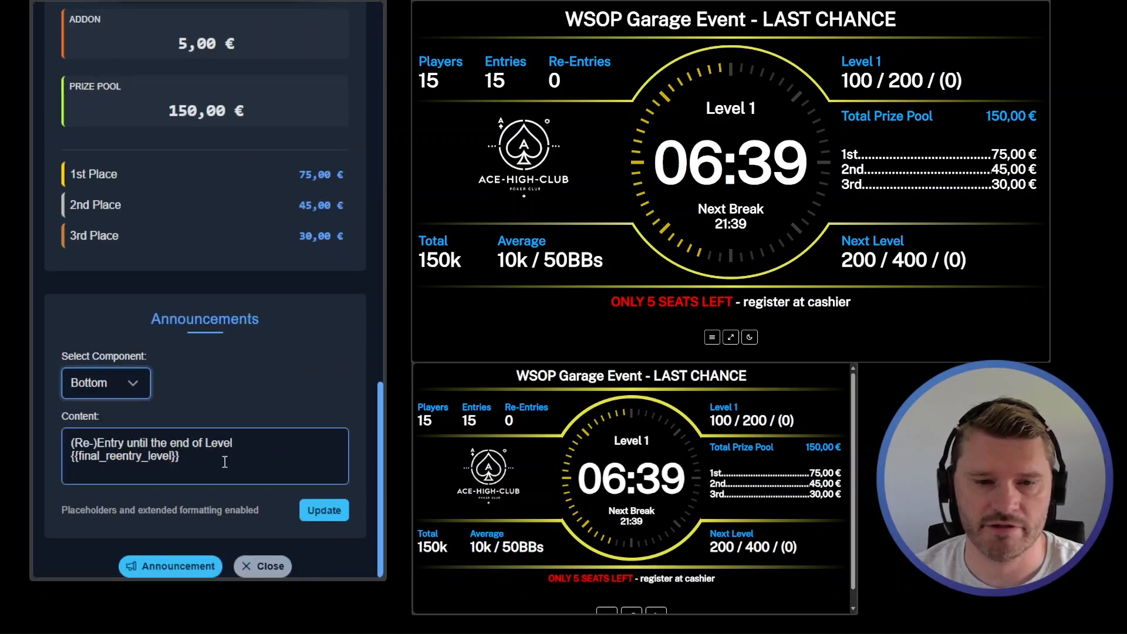
click(195, 460)
drag(193, 455, 71, 455)
click(210, 453)
click(324, 510)
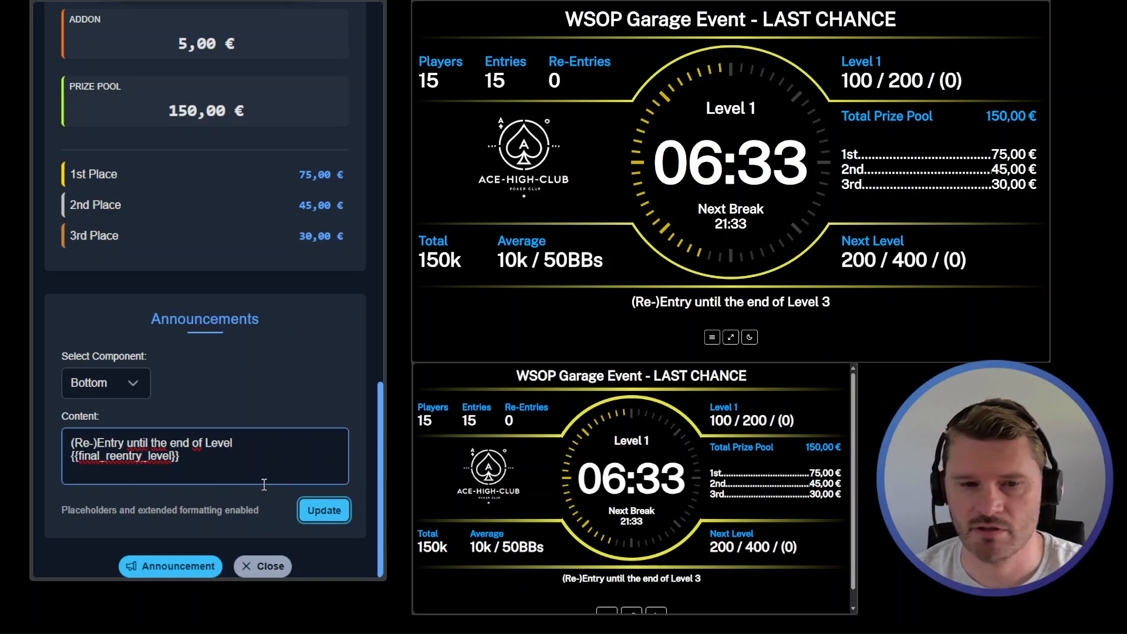
Step: Append "- {{reentry_timer}}" to the Bottom announcement's content, publish the update and close the remote controls
click(199, 455)
text(- {{)
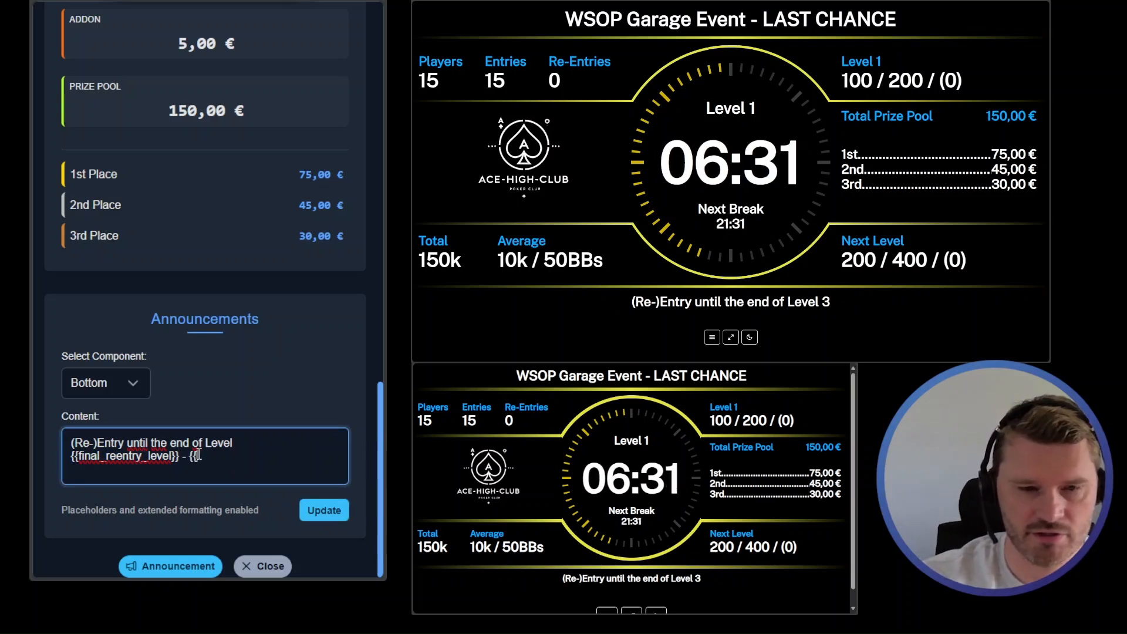
text(reentry_timer}})
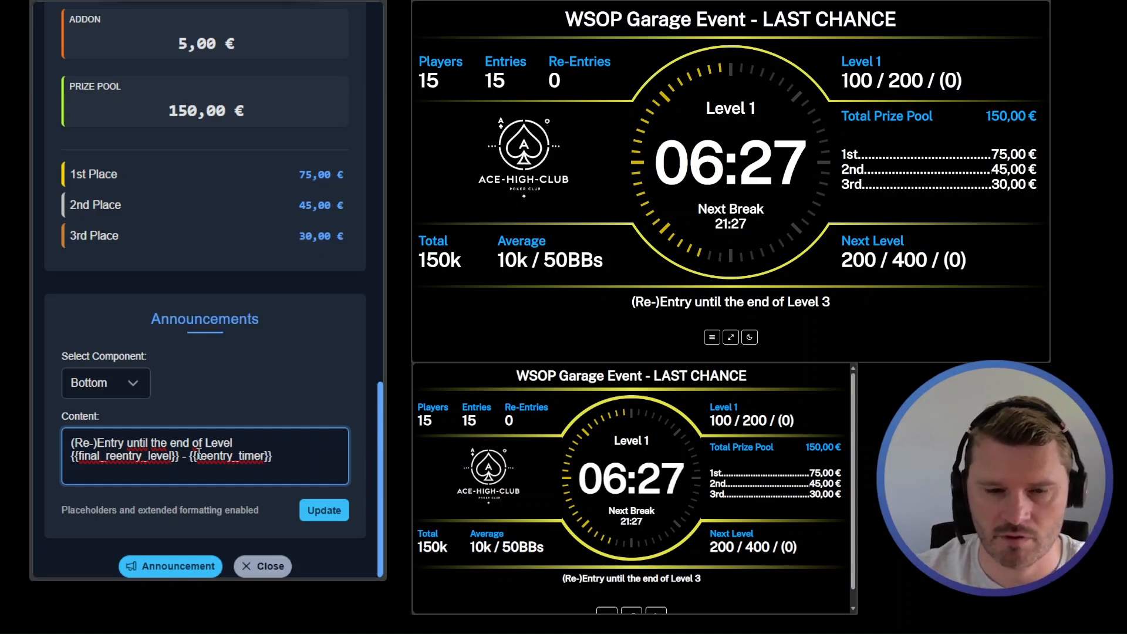
click(336, 516)
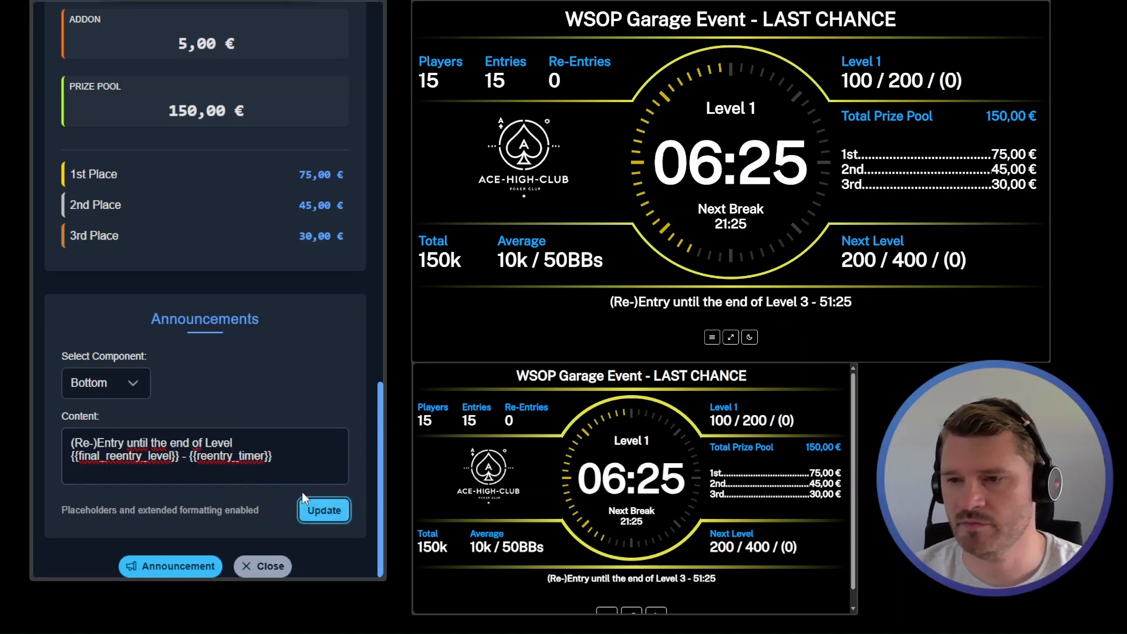
click(264, 567)
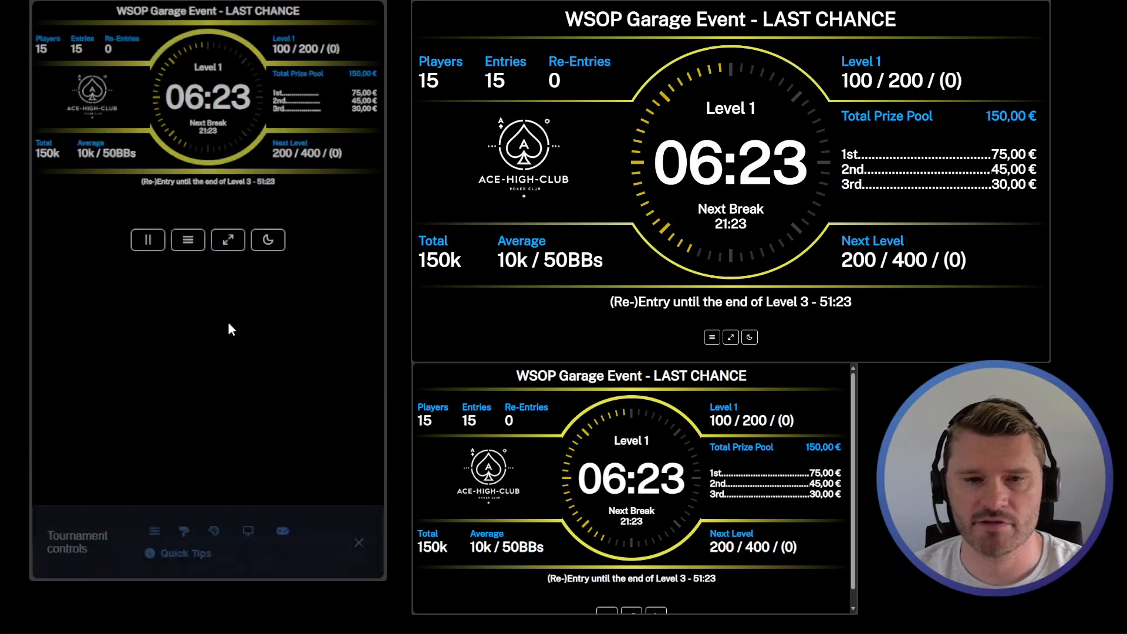